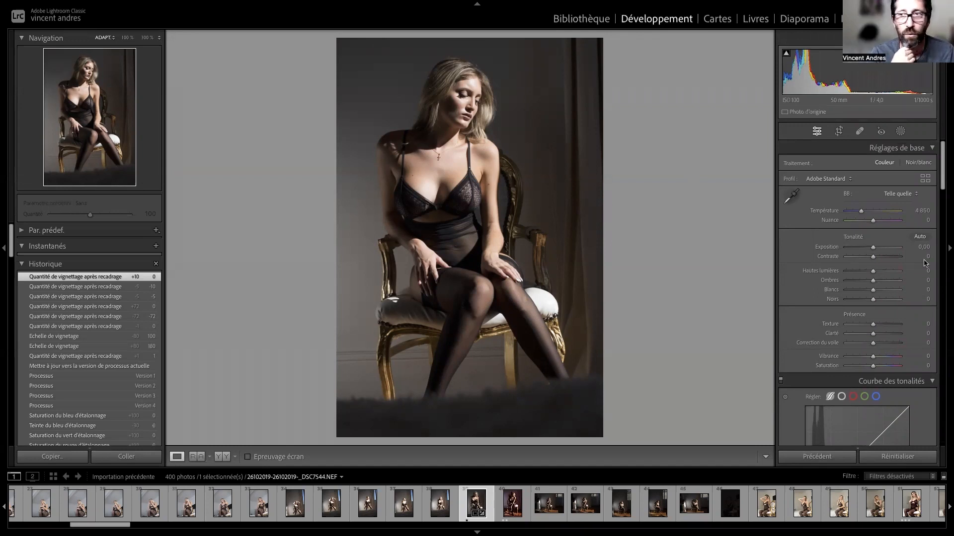
scroll(905, 236, "down", 3)
scroll(905, 235, "down", 15)
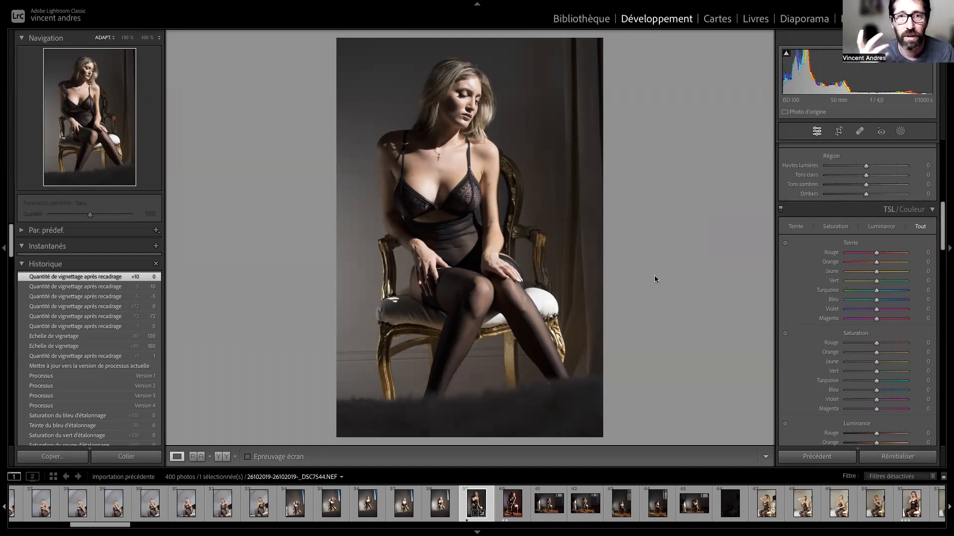
scroll(833, 310, "up", 10)
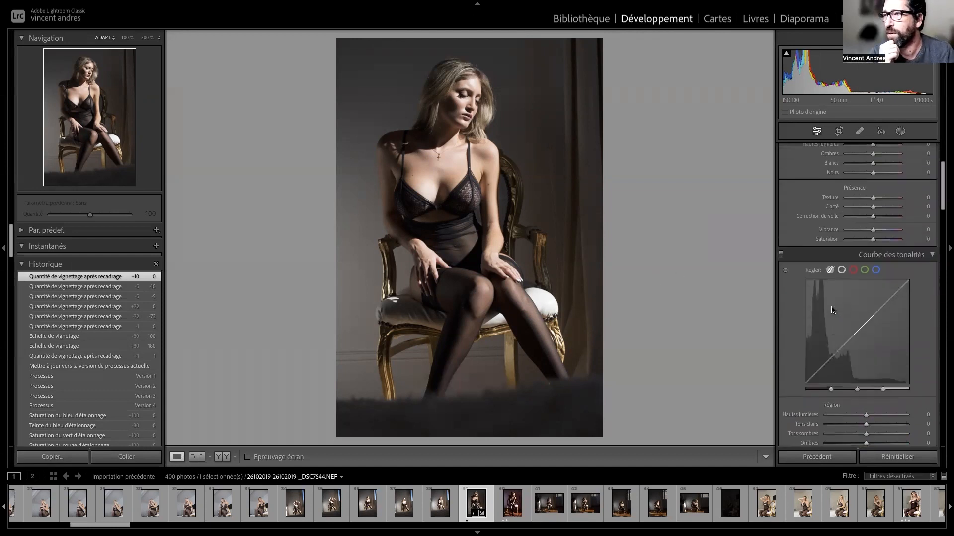
scroll(833, 310, "up", 5)
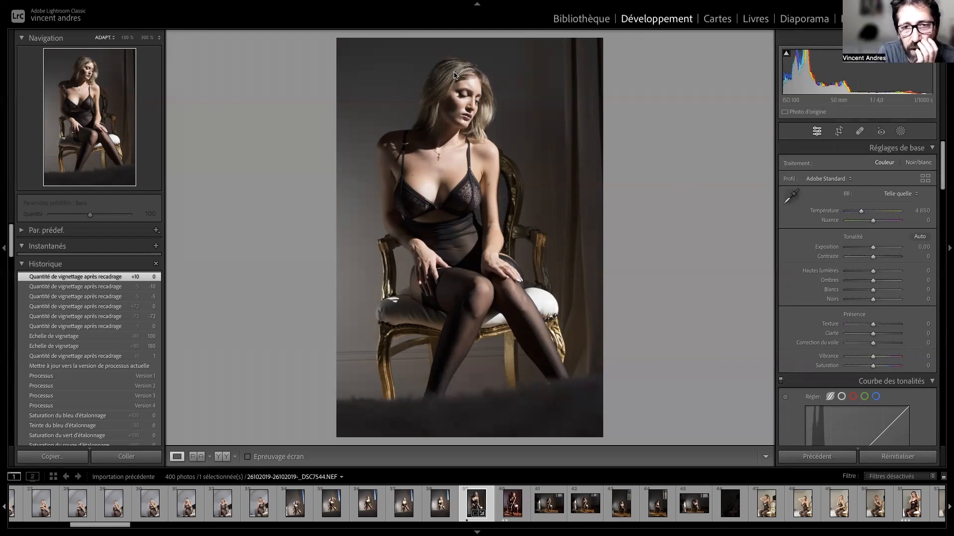
left_click(459, 94)
left_click_drag(466, 163, 533, 32)
left_click(489, 143)
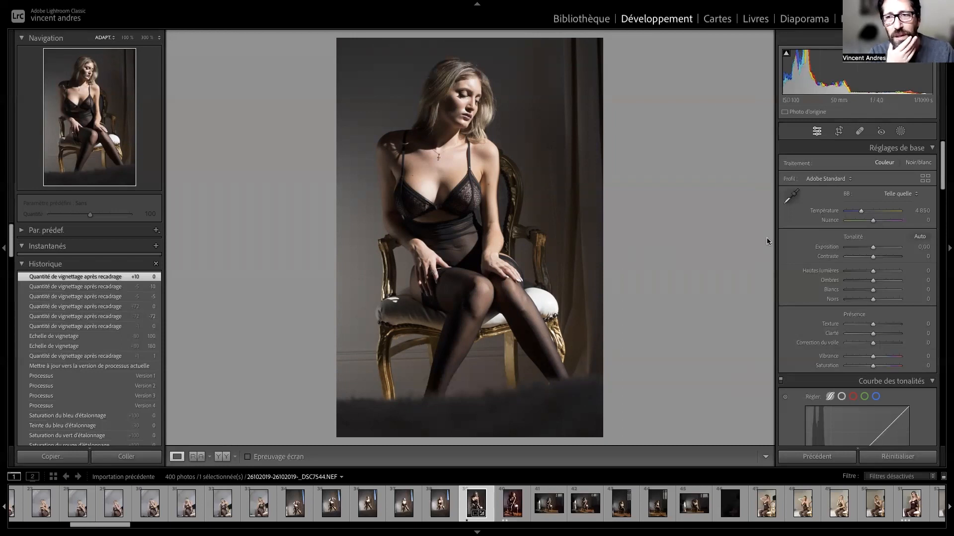
- Set the basic tone of the portrait: highlights -26, shadows +23, whites +18, blacks +10 and exposure +0.20, keeping contrast at 0
left_click_drag(873, 273, 865, 272)
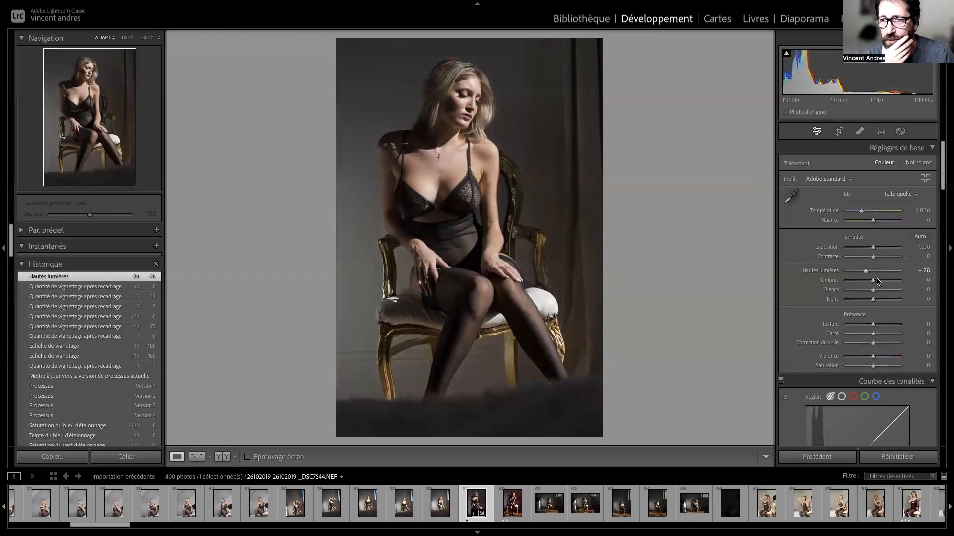
left_click_drag(873, 282, 874, 300)
left_click_drag(873, 251, 873, 250)
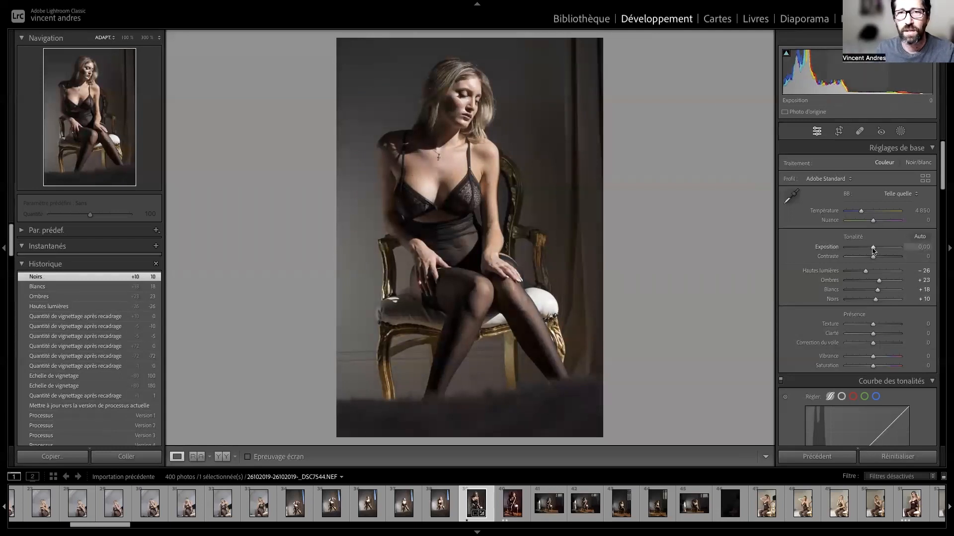
left_click_drag(873, 251, 873, 251)
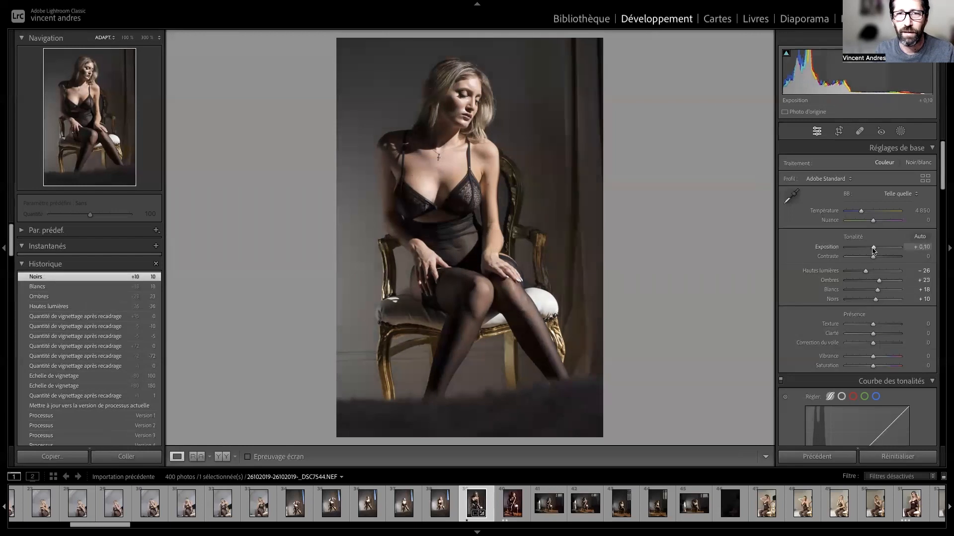
key("Up")
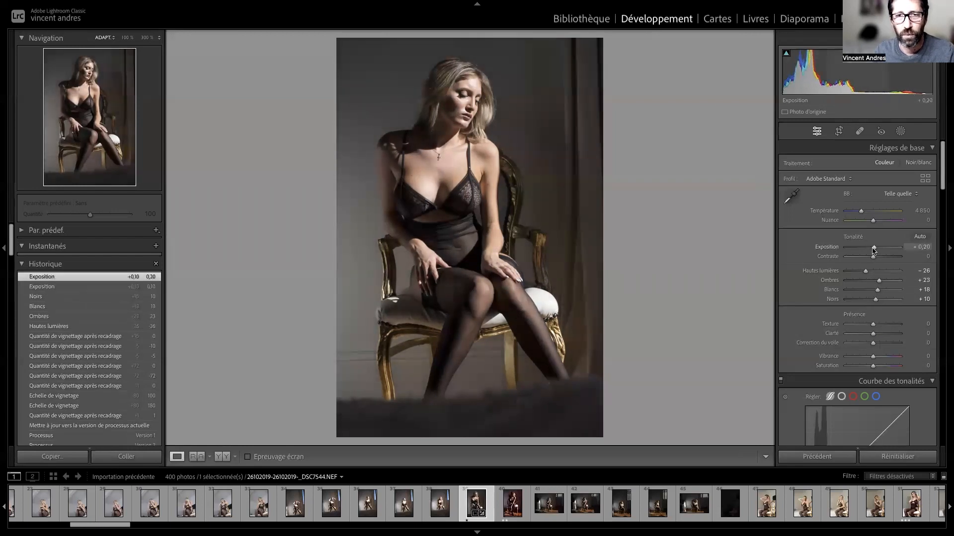
mouse_move(875, 258)
left_mouse_down()
mouse_move(862, 261)
mouse_move(873, 258)
left_mouse_up()
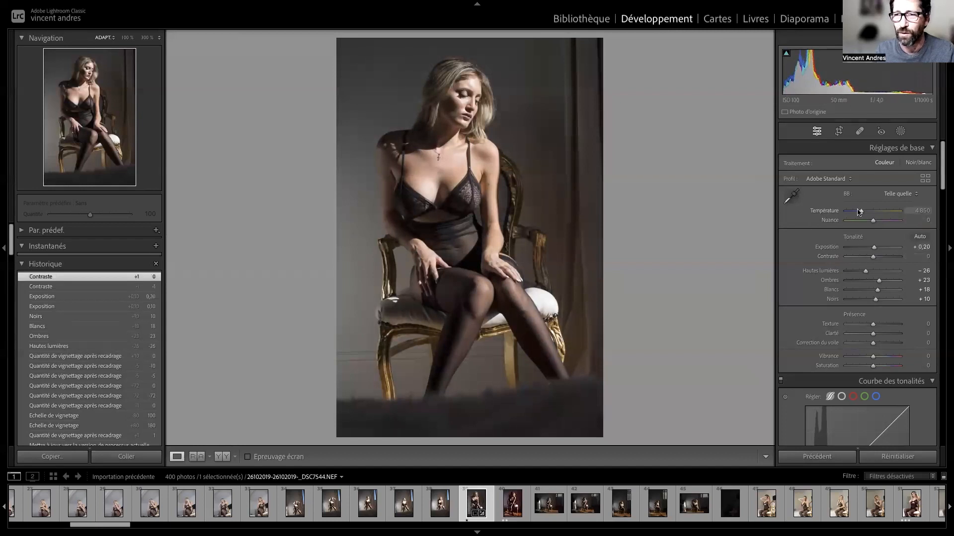
- Warm the white balance to a temperature of 4950 and set texture and clarity to +5 each
left_click_drag(861, 210, 862, 211)
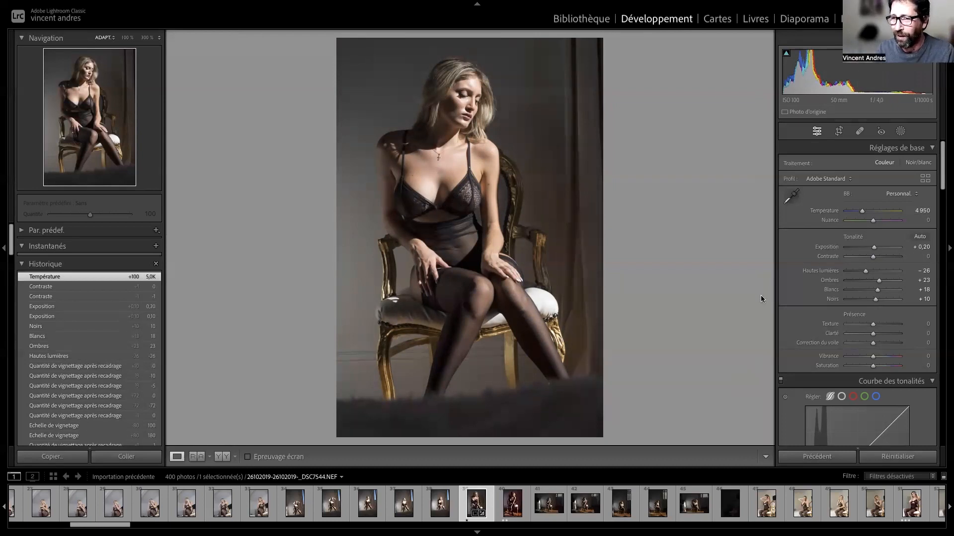
scroll(818, 323, "down", 1)
scroll(818, 323, "down", 1)
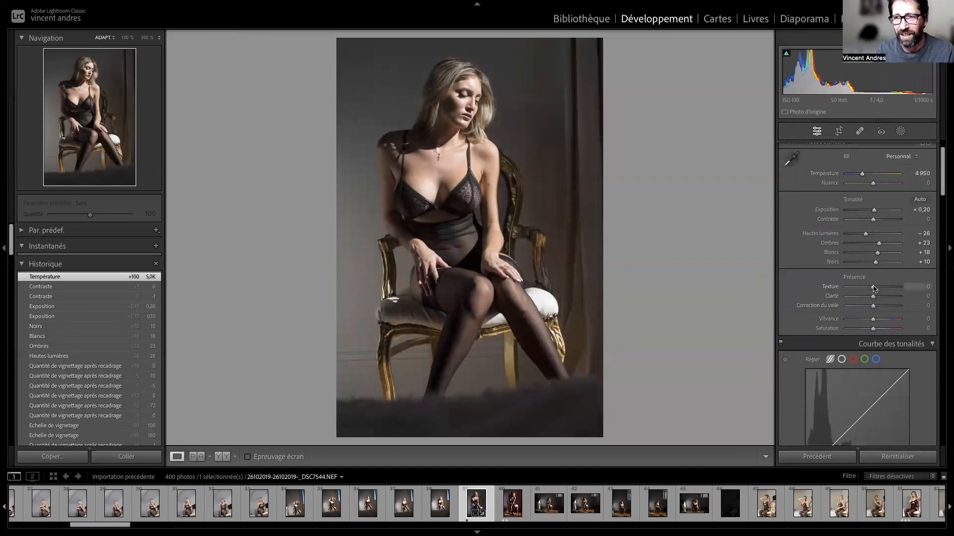
left_click_drag(874, 287, 874, 299)
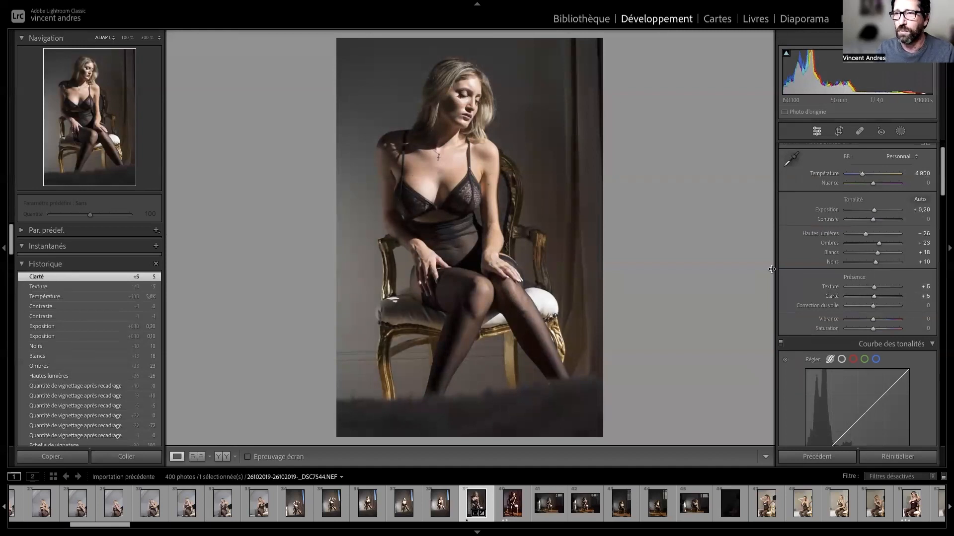
- Inspect the face, torso, legs and chair seat at 100% zoom to check the effect of the basic adjustments
scroll(834, 279, "up", 1)
scroll(834, 279, "down", 1)
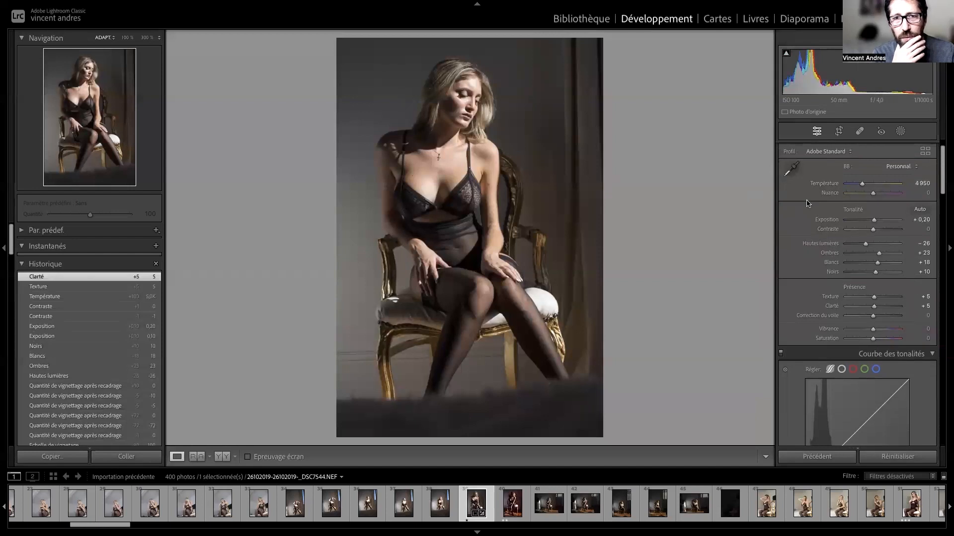
left_click(471, 89)
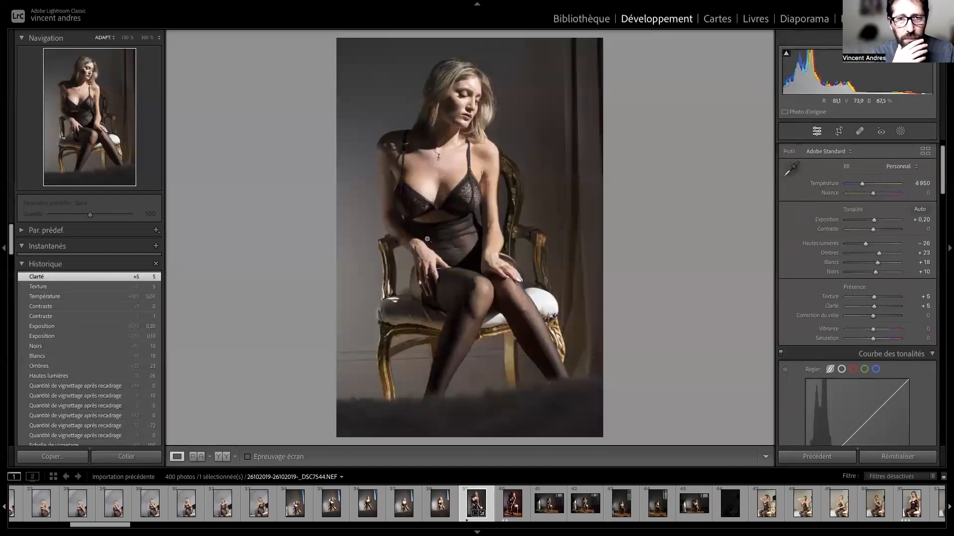
left_click_drag(431, 240, 414, 172)
left_click(414, 171)
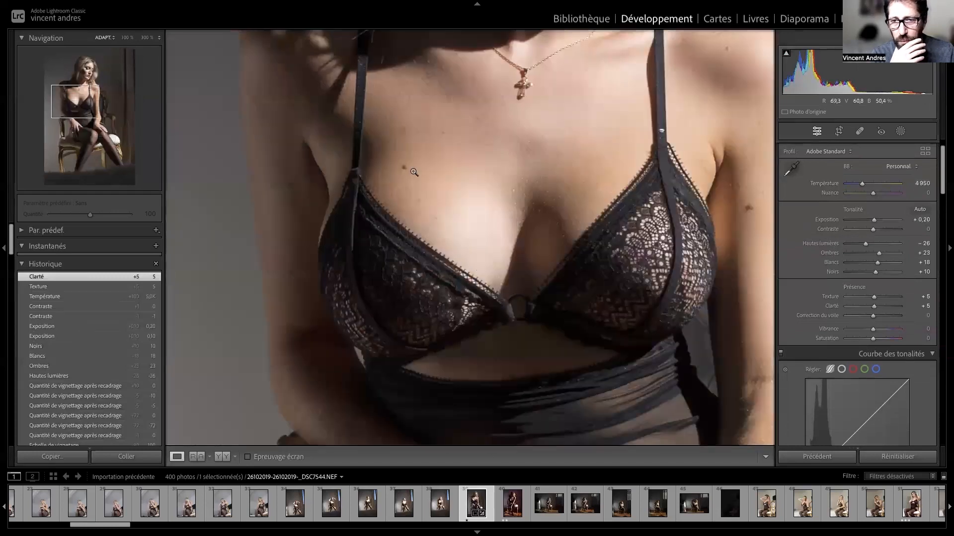
left_click(414, 172)
left_click(551, 304)
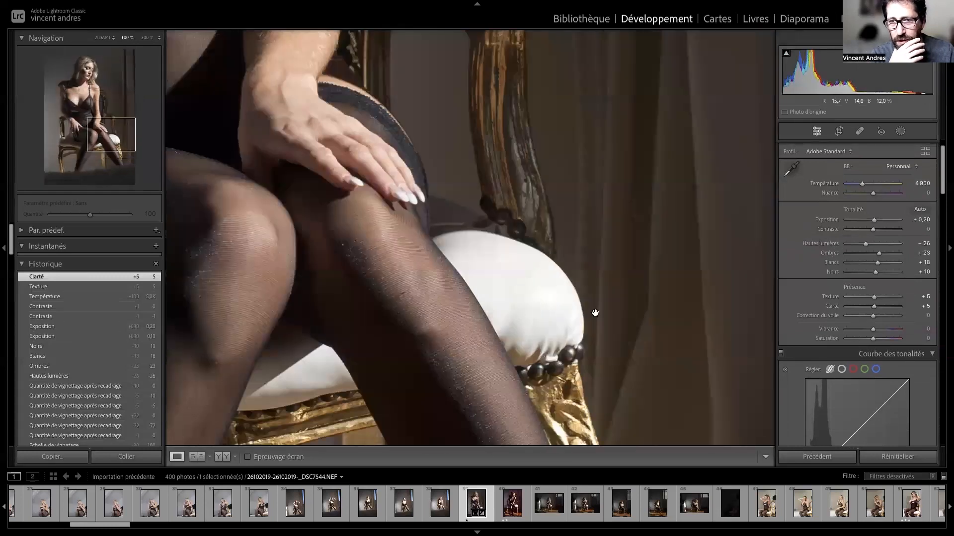
left_click(457, 279)
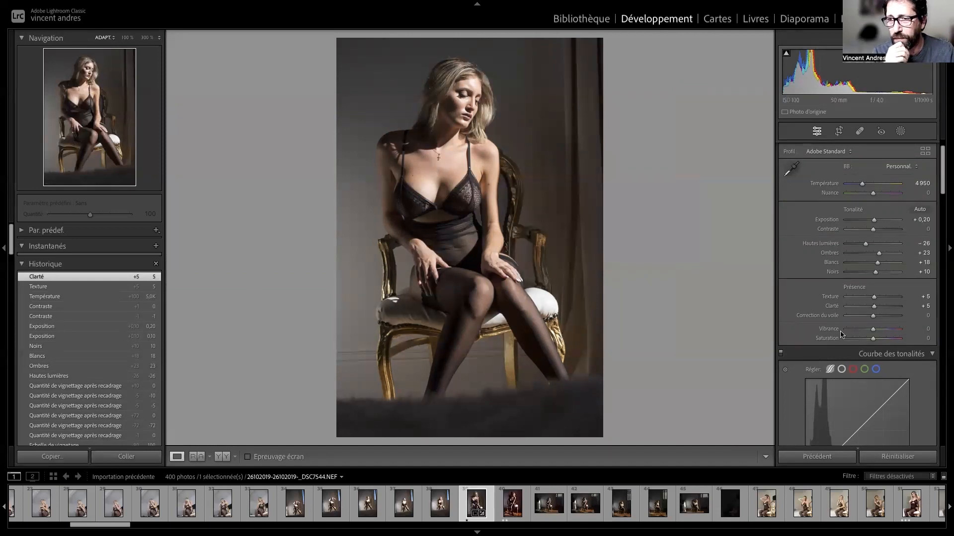
- Set the tone curve regions to highlights +7, lights +6 and darks -7
scroll(841, 334, "down", 4)
scroll(841, 334, "down", 1)
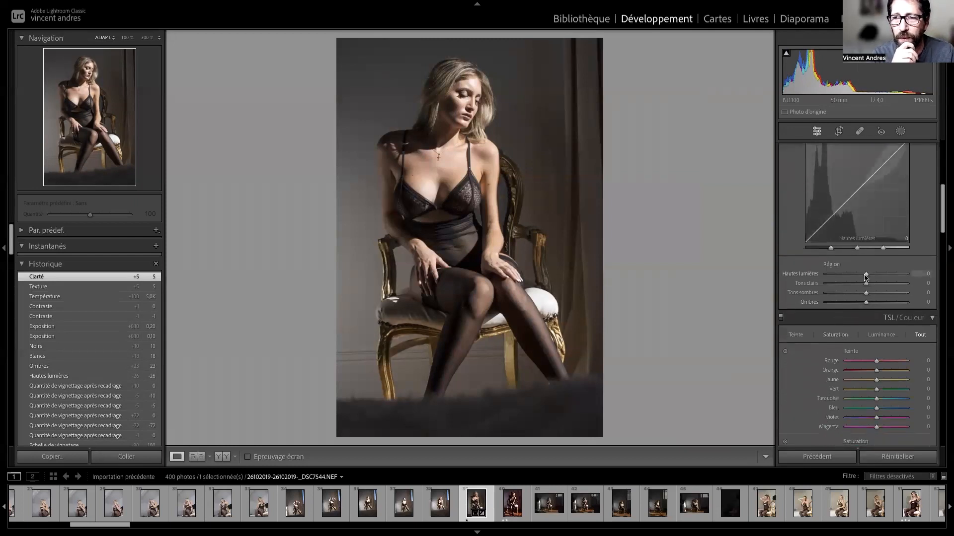
left_click_drag(866, 277, 862, 295)
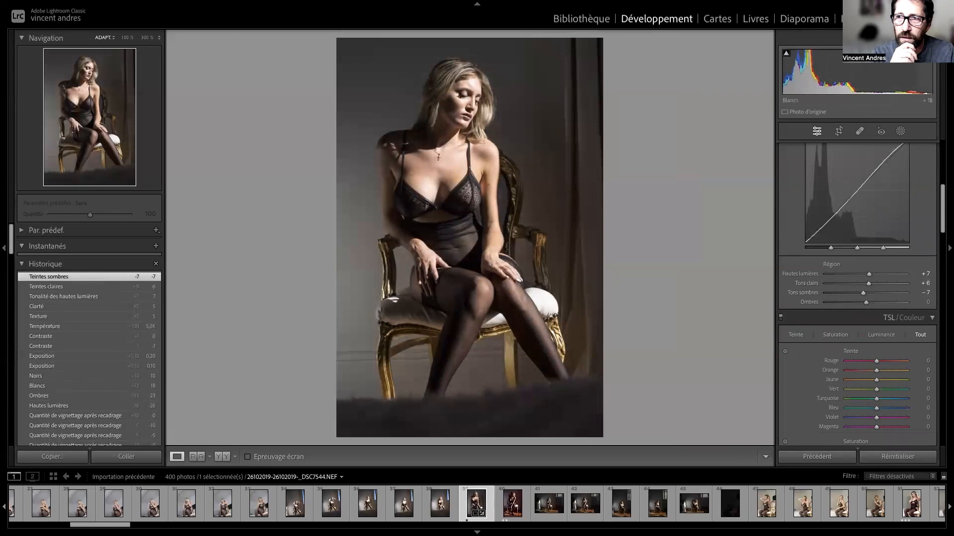
- Turn on the clipping display and inspect the chair seat and gilded frame at 100% for clipped shadows and highlights
left_click(787, 54)
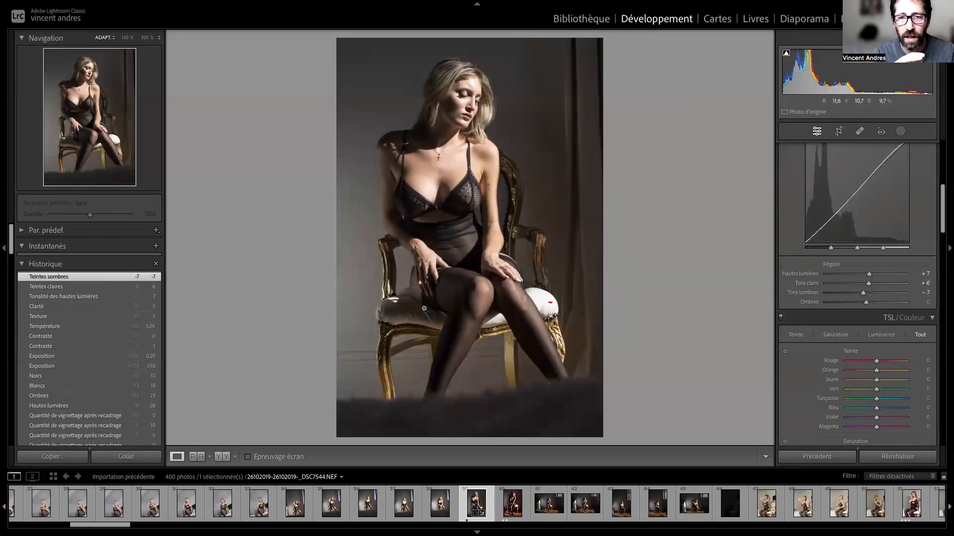
left_click(436, 318)
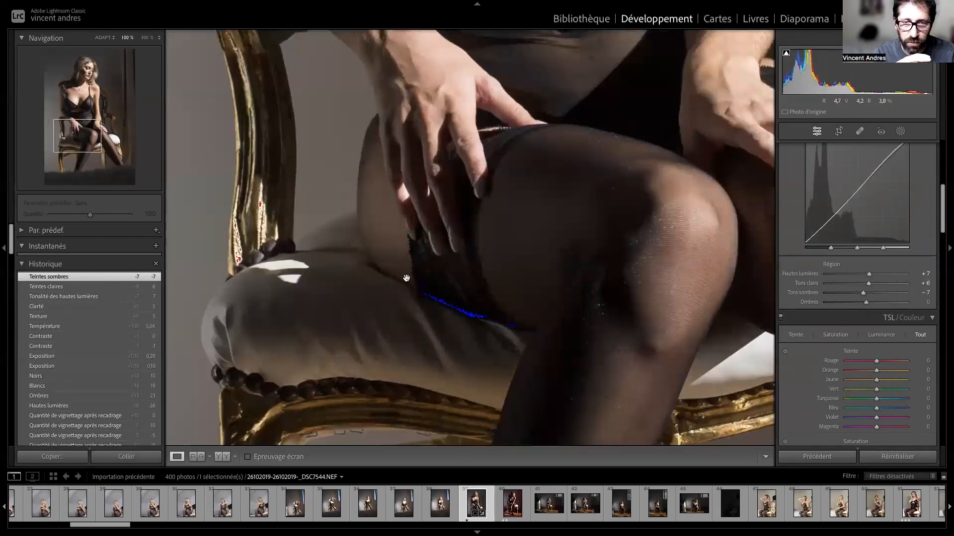
left_click(526, 325)
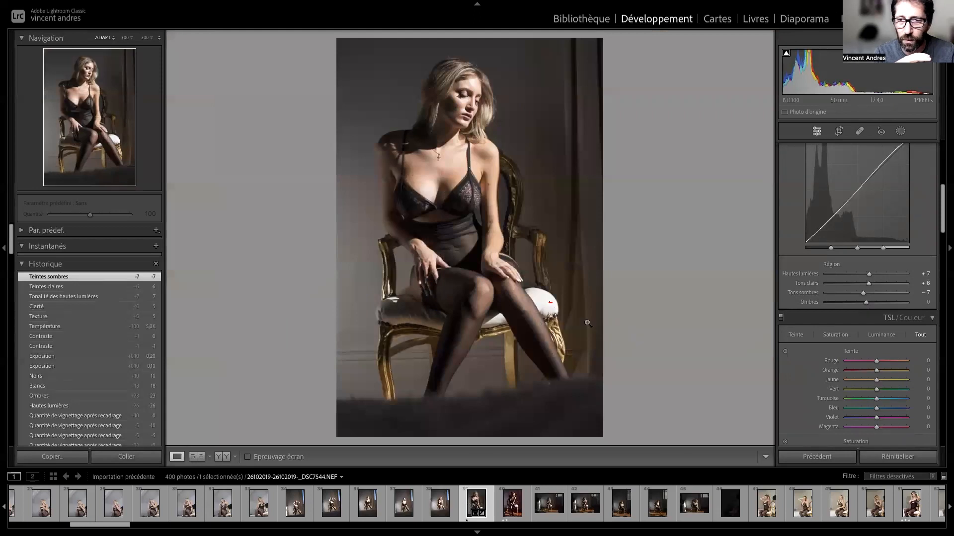
left_click(554, 304)
left_click_drag(551, 317, 528, 249)
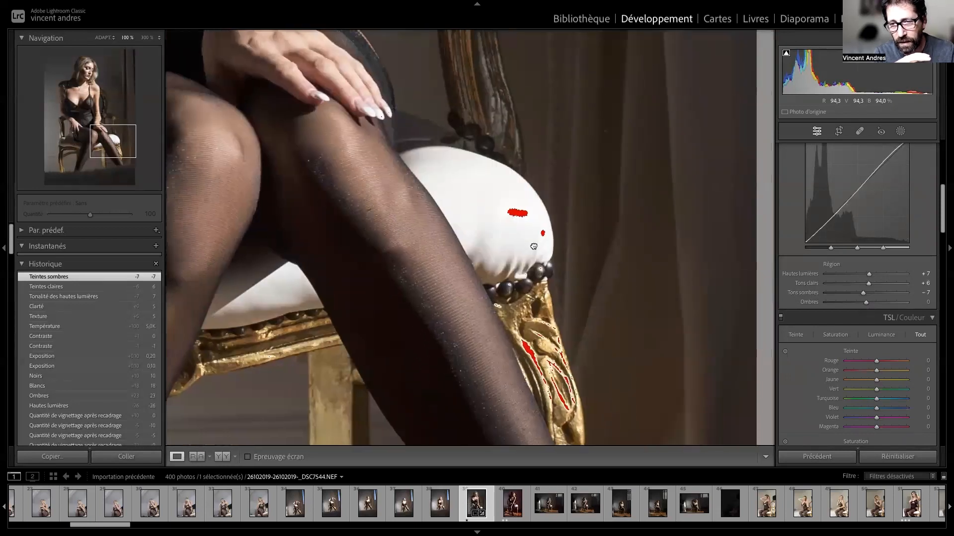
left_click(490, 225)
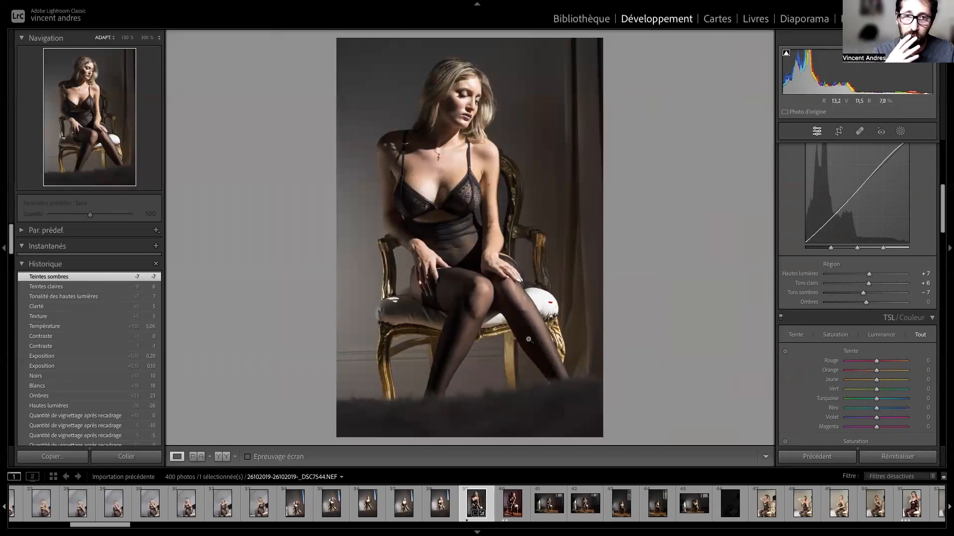
left_click(425, 308)
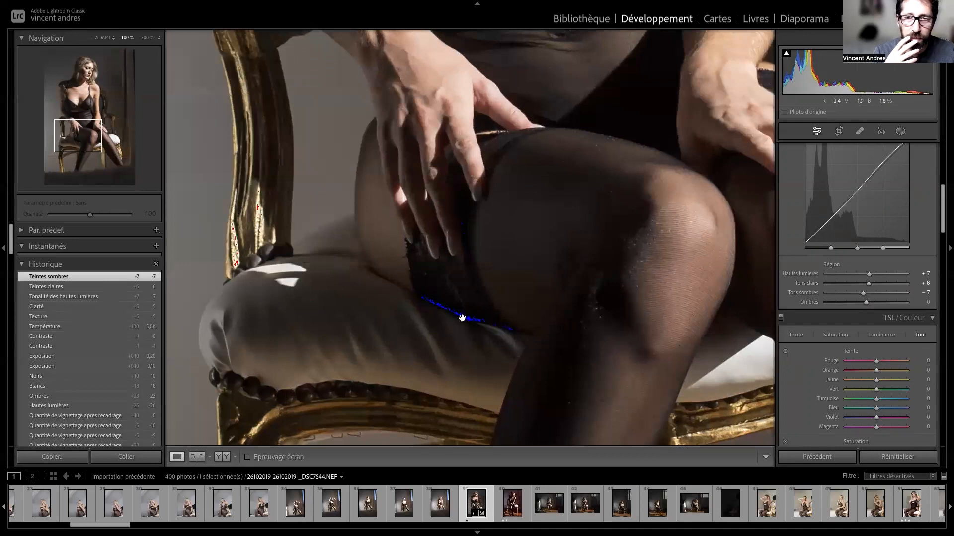
left_click(501, 243)
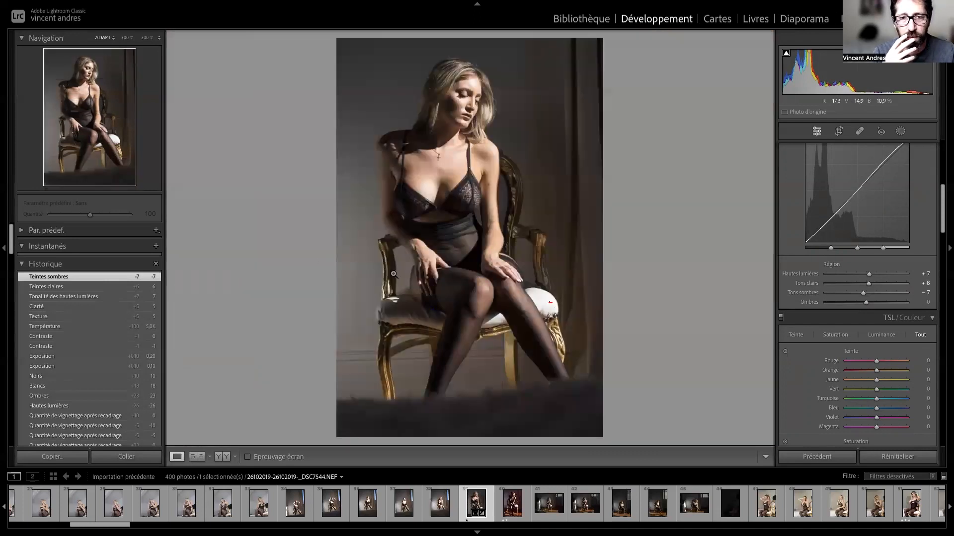
left_click(398, 293)
left_click(398, 339)
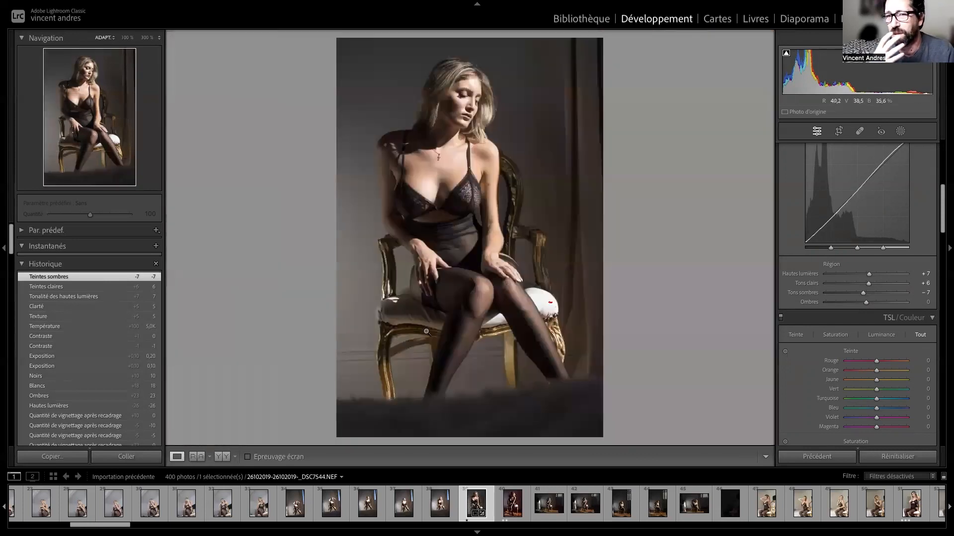
left_click(553, 304)
left_click(553, 304)
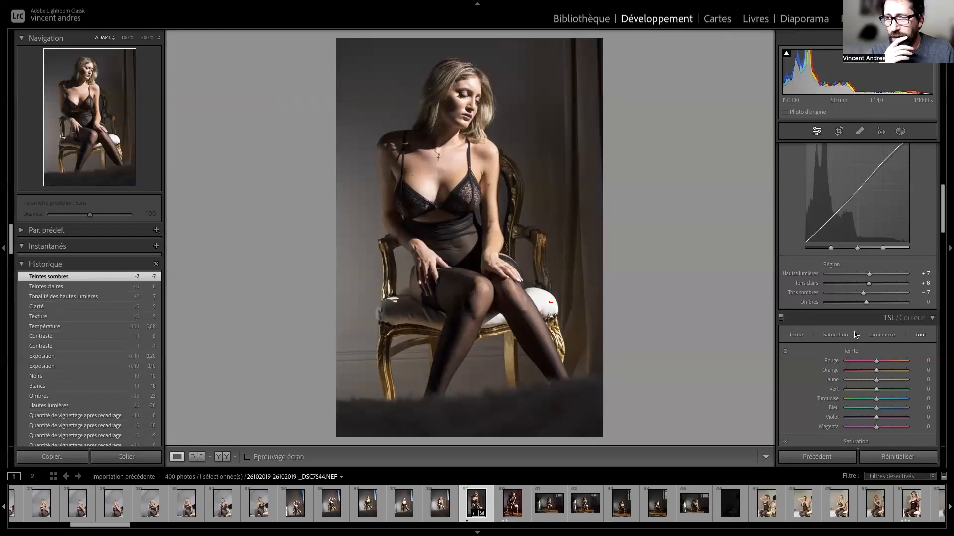
- Raise the shadows region of the tone curve to +5
mouse_move(865, 302)
left_mouse_down()
mouse_move(795, 314)
mouse_move(868, 306)
left_mouse_up()
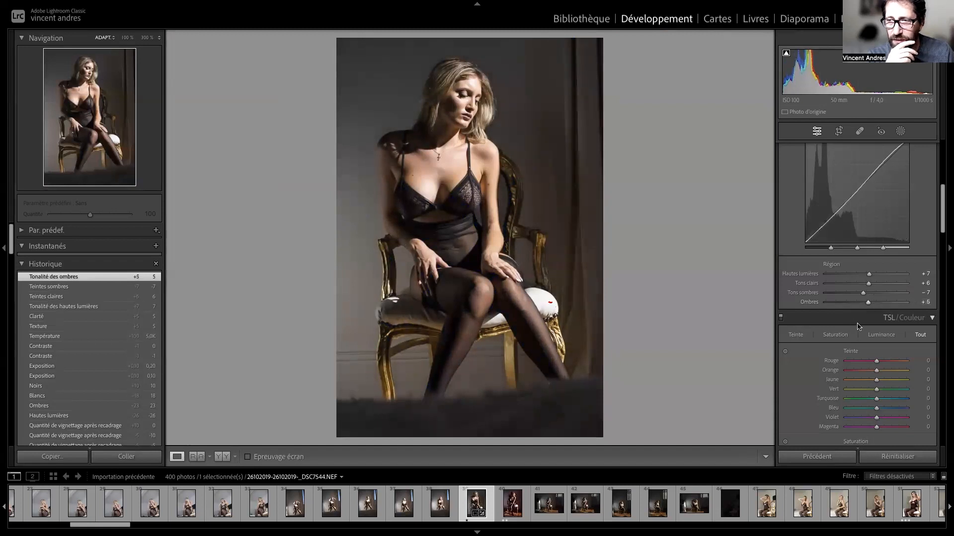
scroll(807, 376, "down", 1)
scroll(807, 376, "down", 4)
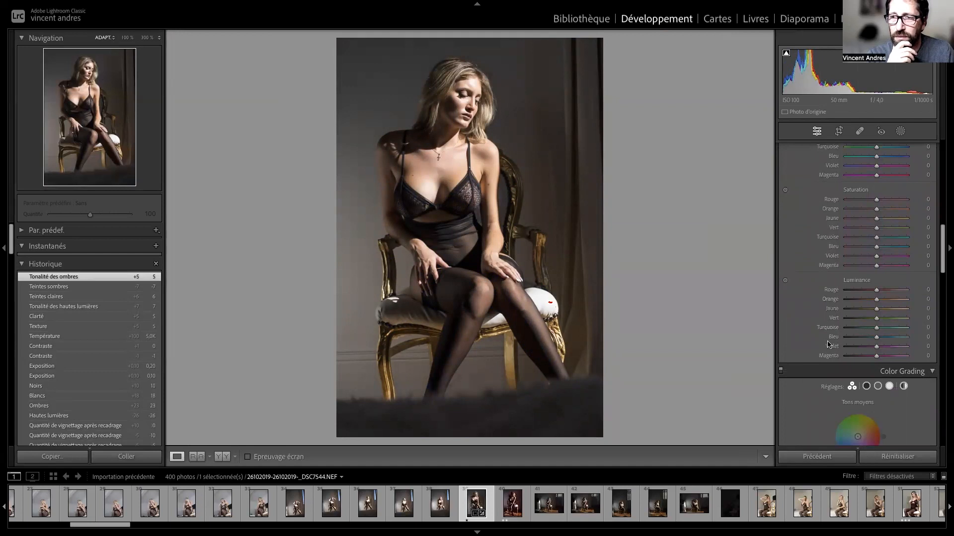
scroll(814, 296, "up", 2)
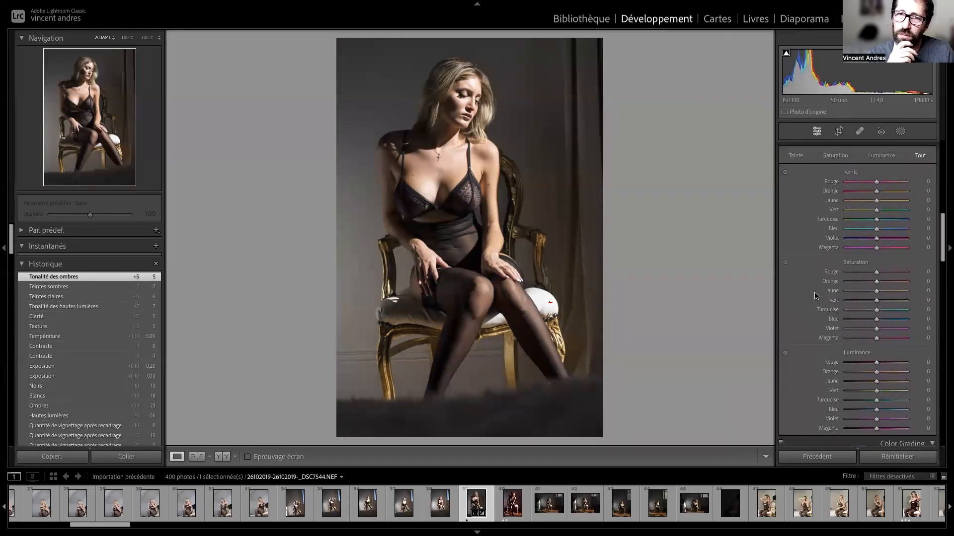
scroll(814, 296, "down", 4)
- Create a new mask that automatically selects the subject and look through its adjustment settings
scroll(814, 296, "up", 10)
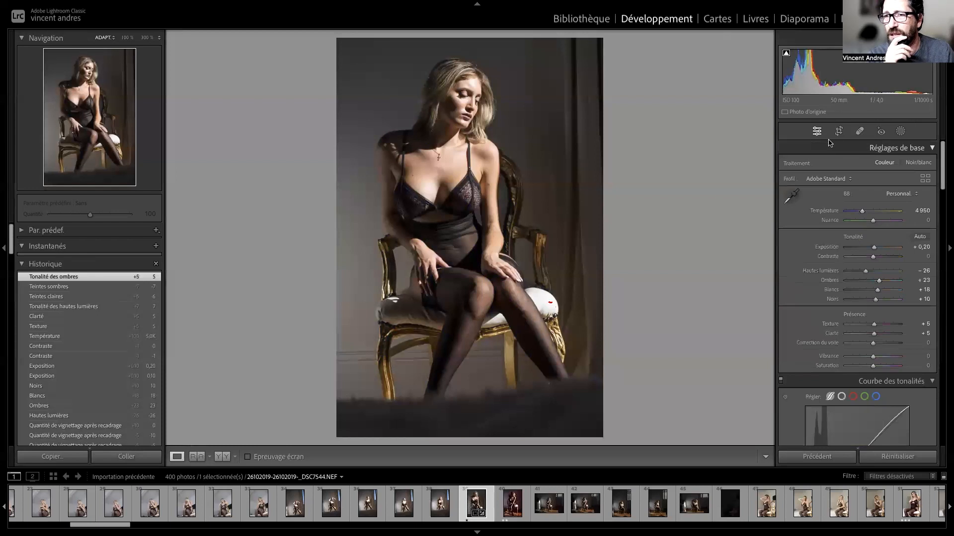
left_click(900, 131)
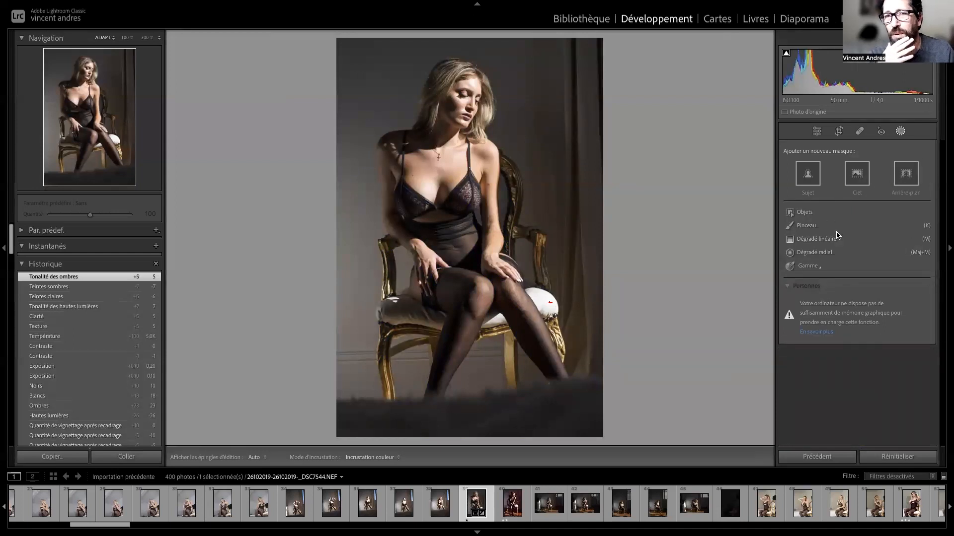
left_click(808, 177)
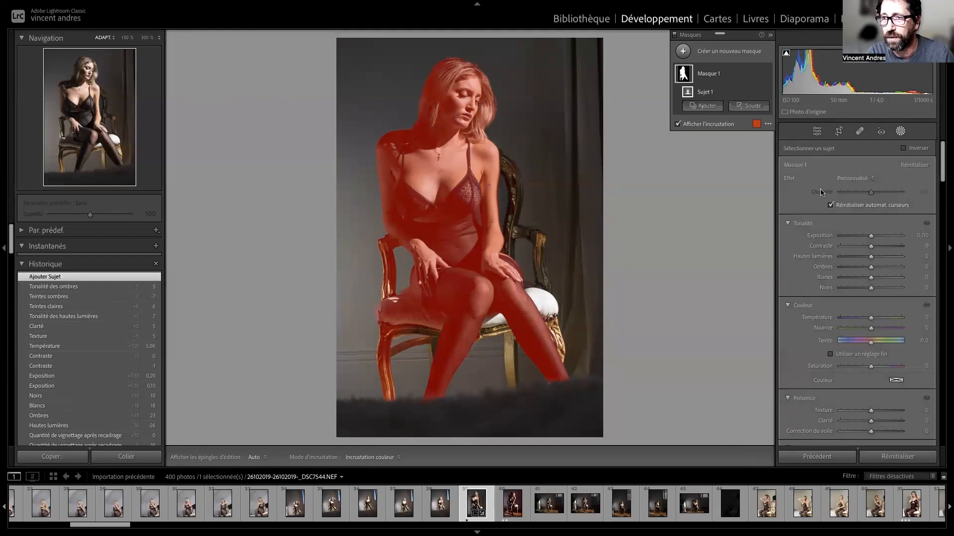
scroll(821, 193, "down", 7)
scroll(820, 193, "up", 7)
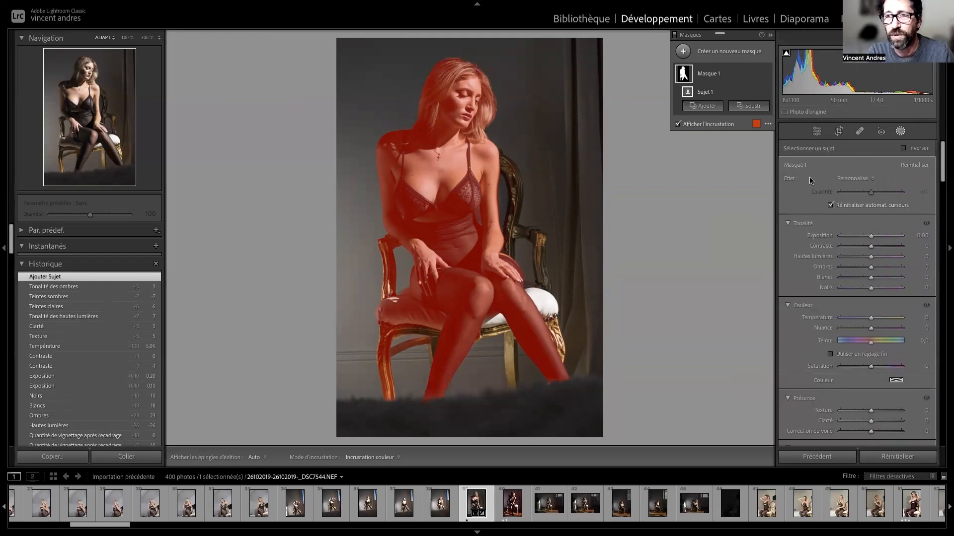
- Invert the subject mask so it targets the background, and raise its exposure to 0.66
left_click(902, 148)
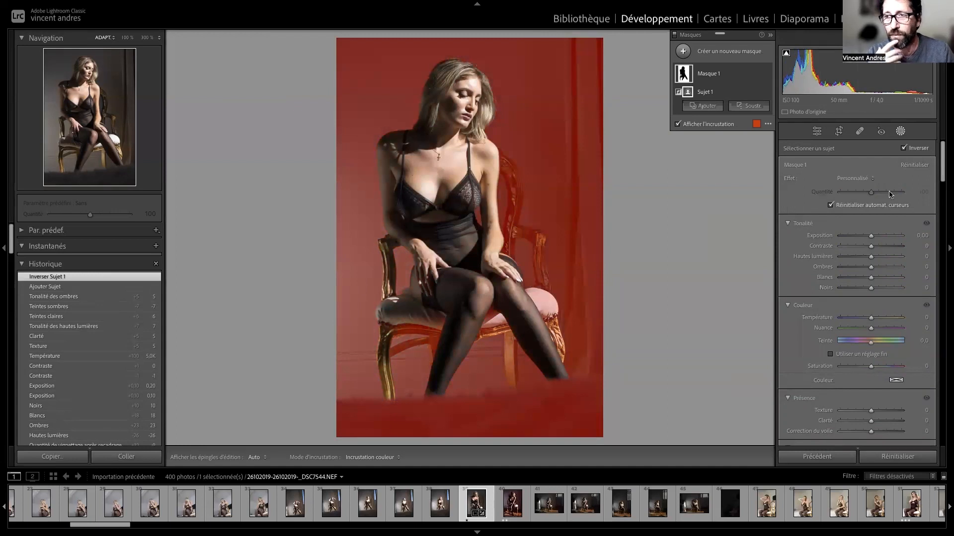
left_click(902, 148)
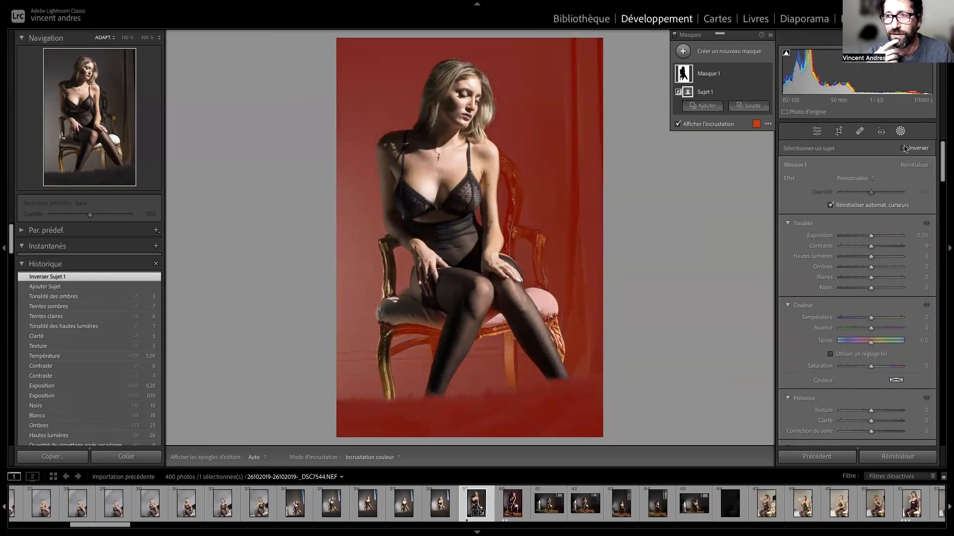
left_click_drag(871, 235, 875, 237)
left_click(903, 148)
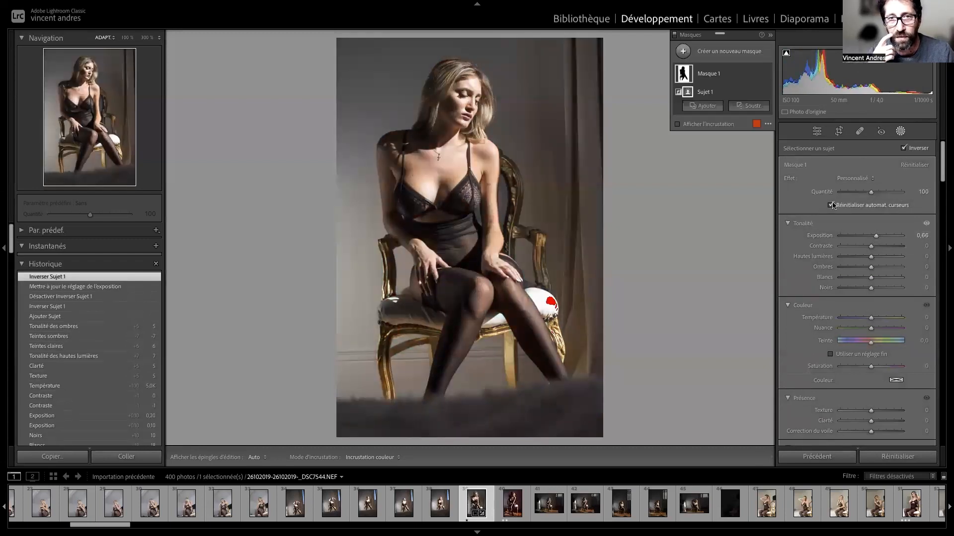
- Set the inverted mask to exposure 0.36, contrast -13, highlights -2, shadows 2, whites 2 and blacks -3
left_click_drag(877, 238, 865, 251)
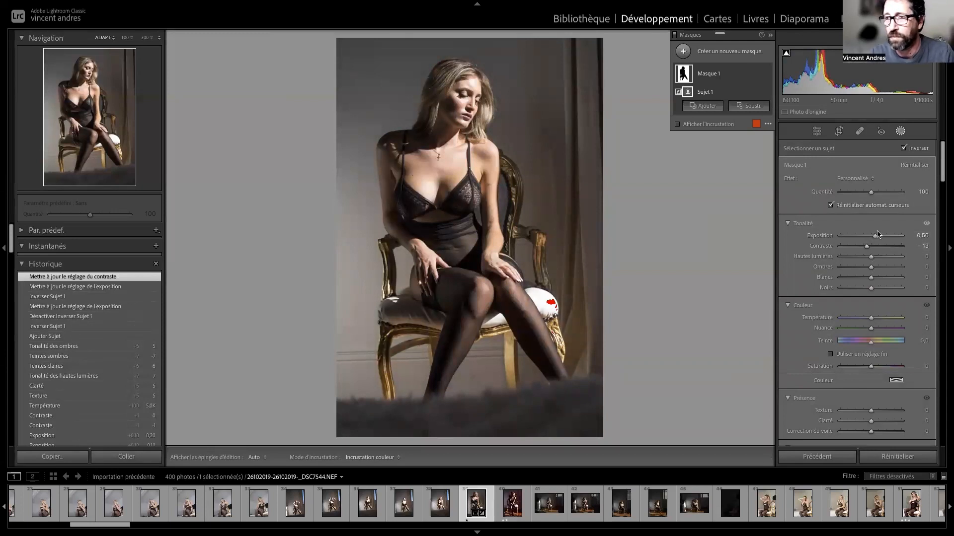
left_click_drag(875, 238, 870, 268)
double_click(868, 262)
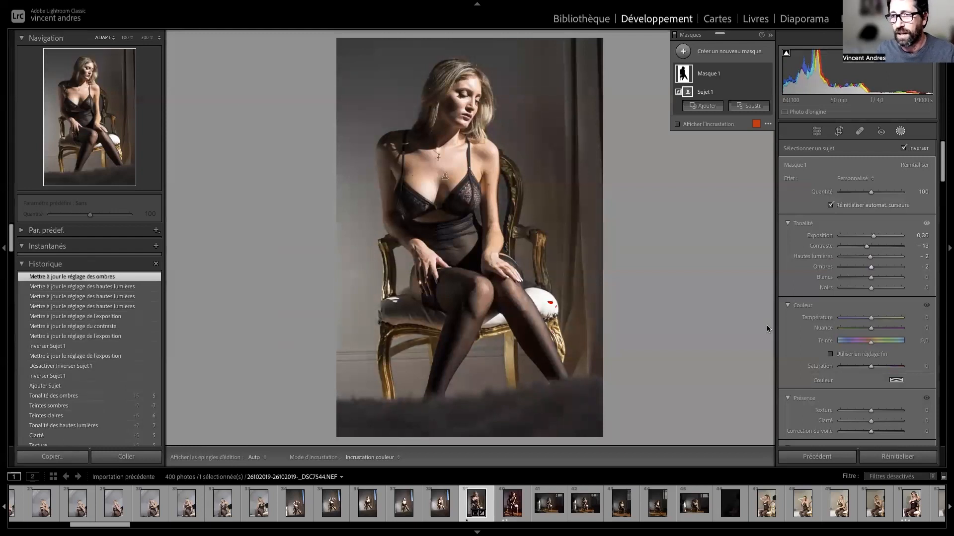
left_click_drag(873, 279, 869, 289)
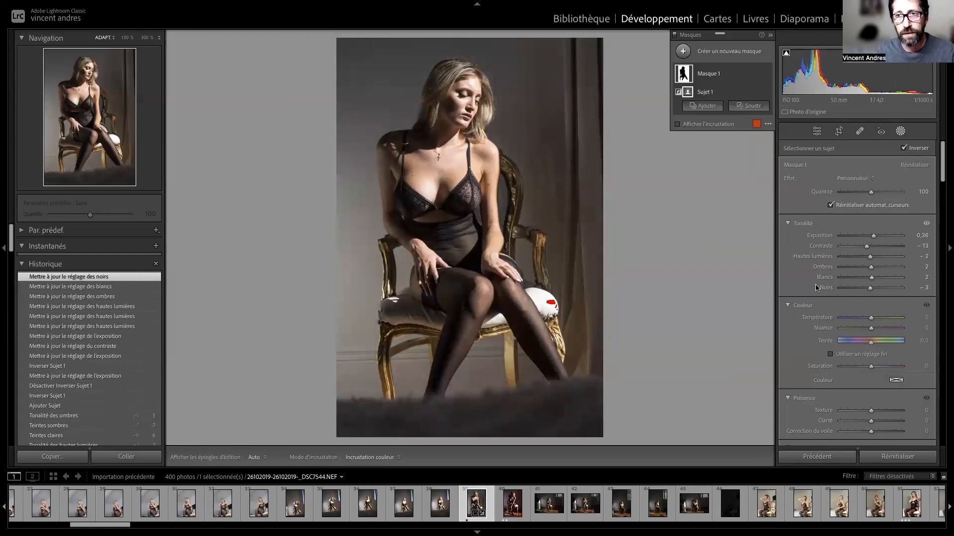
- Toggle all masks off and on to compare the photo with and without the background adjustments
scroll(816, 288, "down", 1)
scroll(816, 287, "down", 8)
scroll(816, 287, "up", 9)
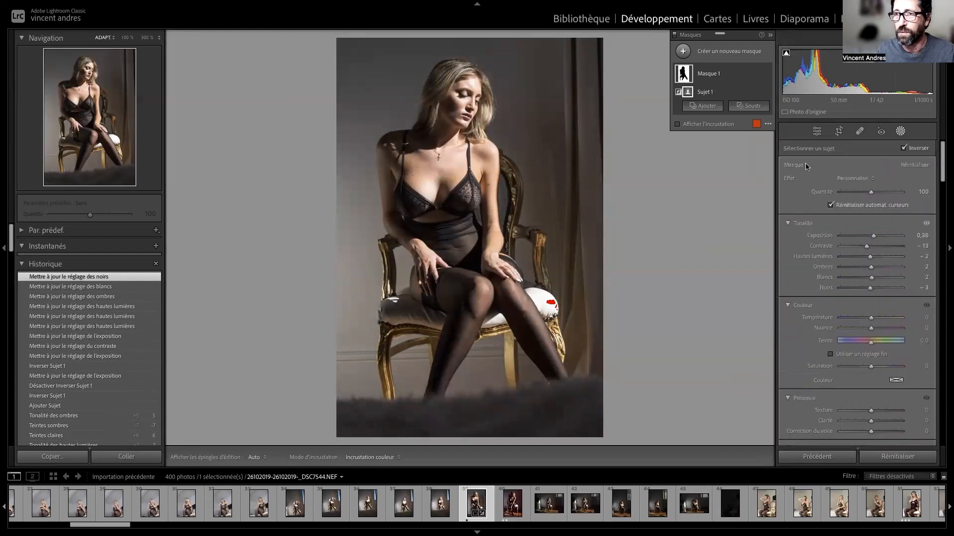
left_click(901, 130)
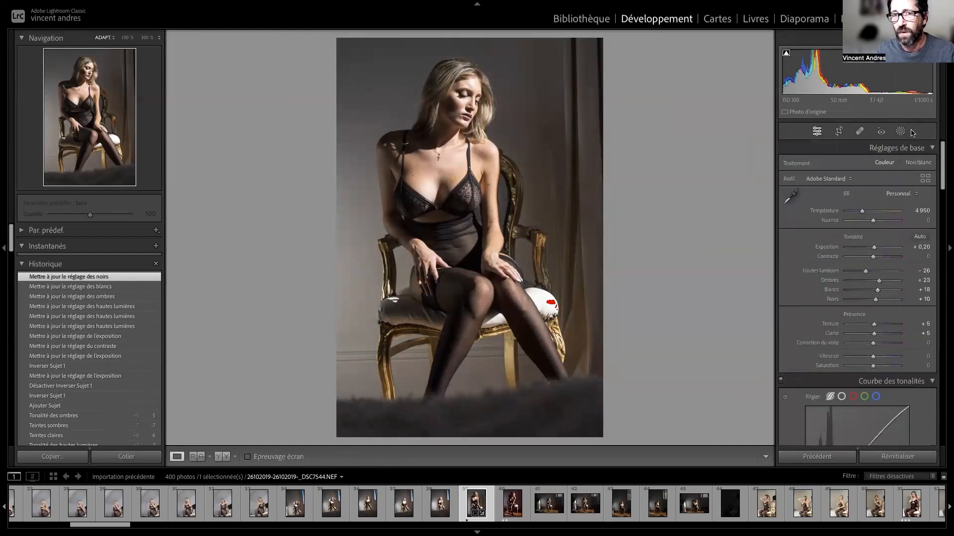
left_click(900, 131)
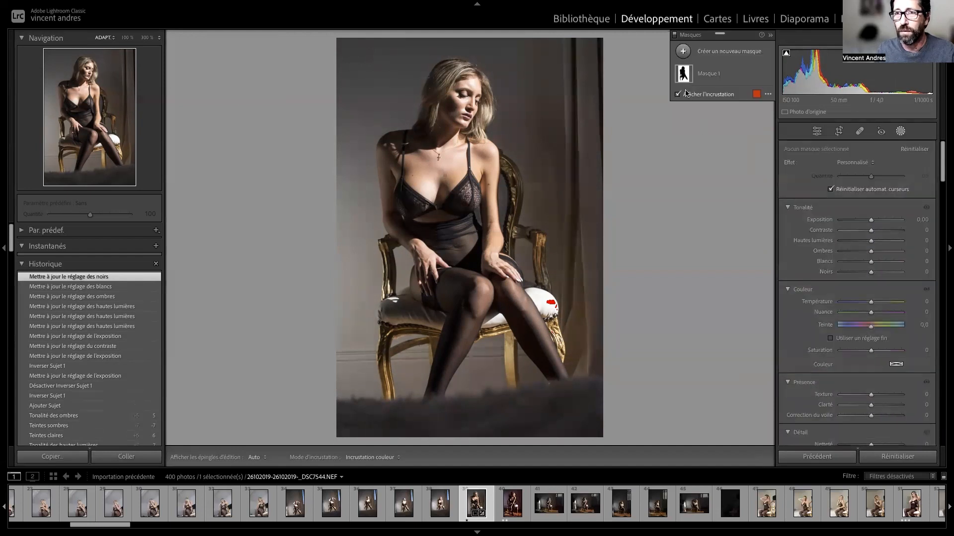
left_click(674, 35)
left_click(674, 35)
left_click(673, 35)
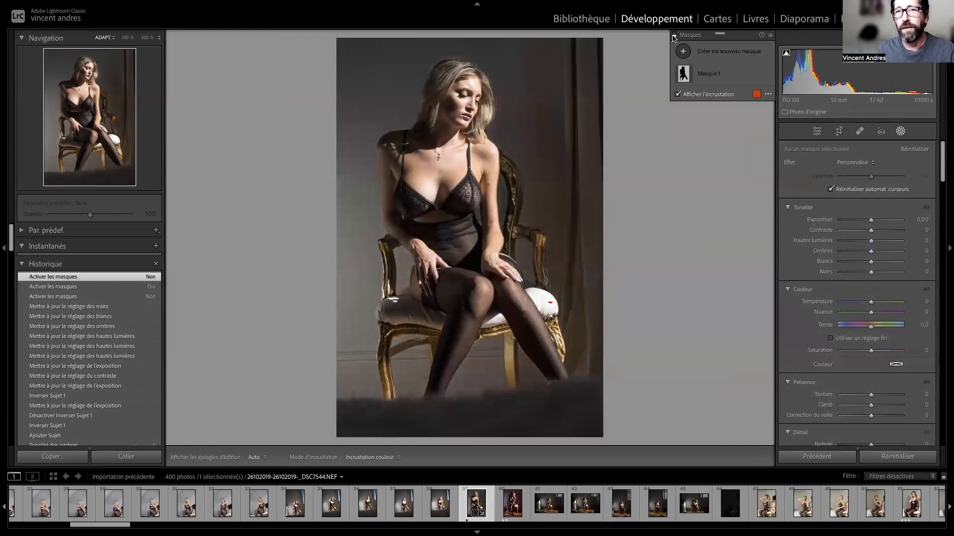
left_click(673, 35)
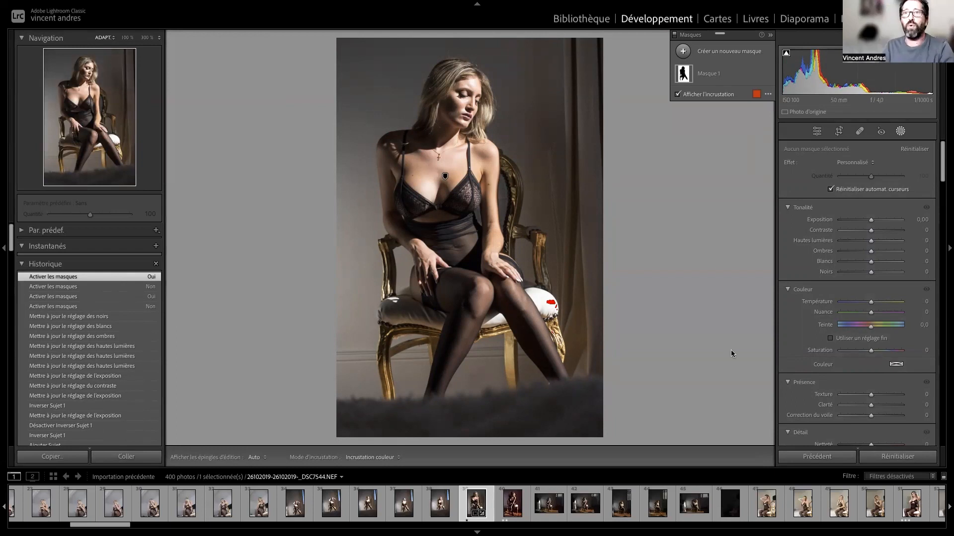
- Leave masking, set the post-crop vignette amount to -100 and turn off the clipping display
left_click(900, 132)
scroll(824, 318, "down", 5)
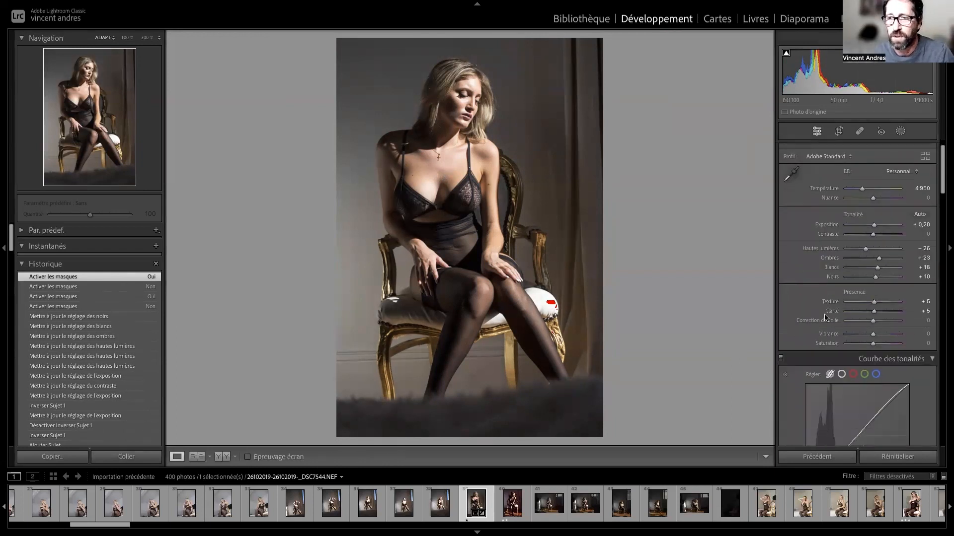
scroll(825, 318, "down", 1)
scroll(825, 318, "down", 15)
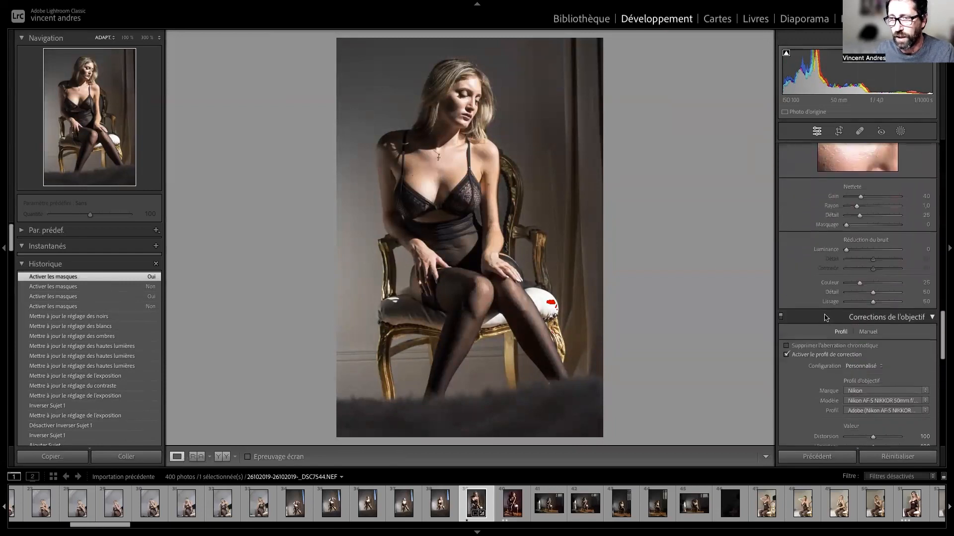
scroll(829, 318, "down", 4)
scroll(846, 316, "down", 8)
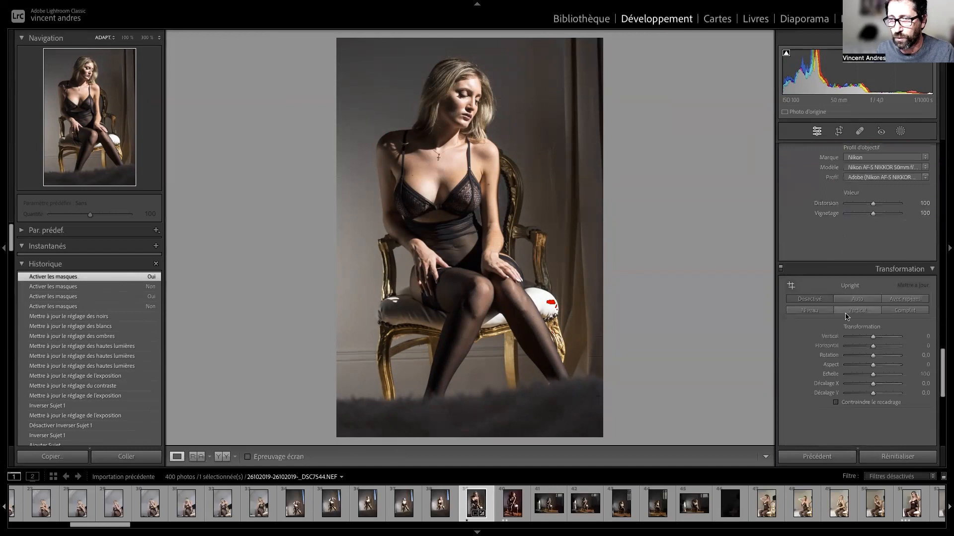
scroll(845, 316, "up", 2)
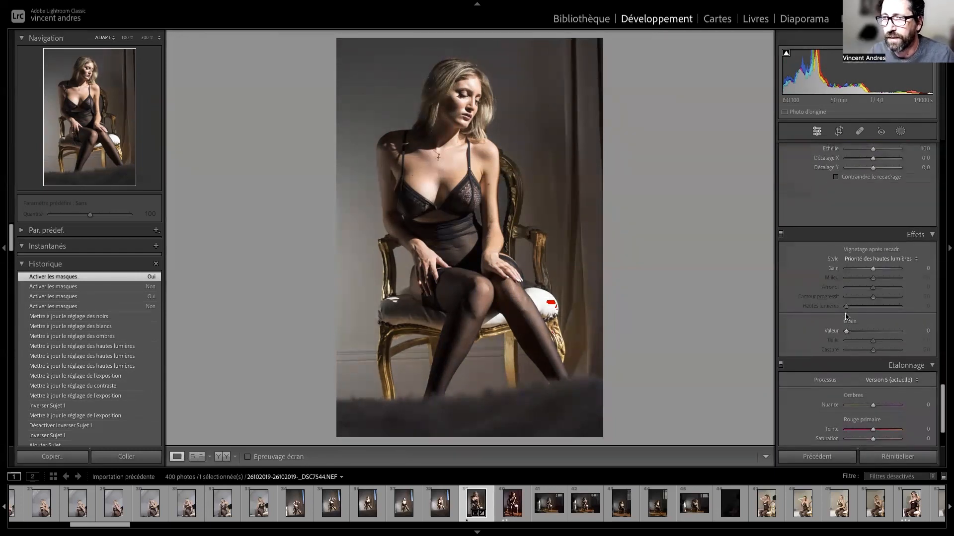
scroll(846, 316, "up", 2)
left_click_drag(833, 288, 720, 279)
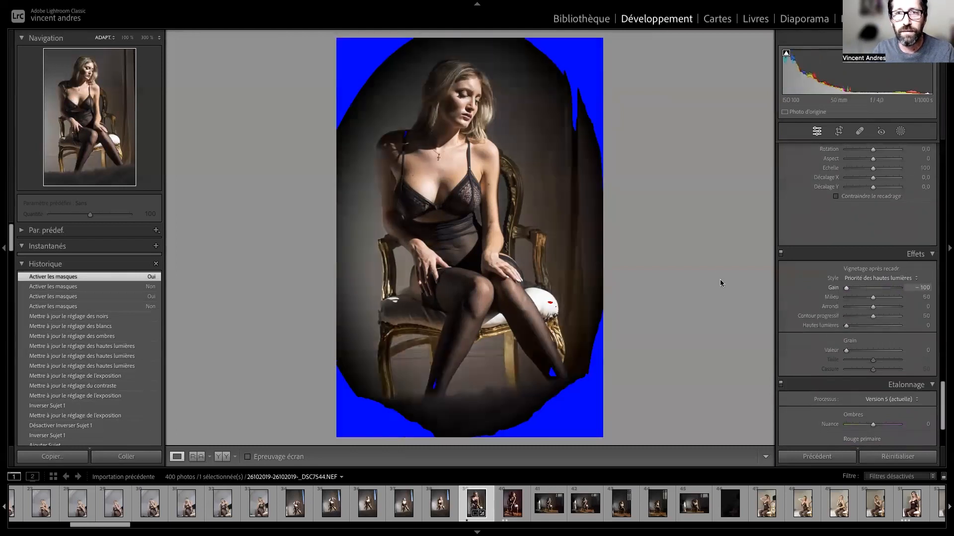
left_click(786, 53)
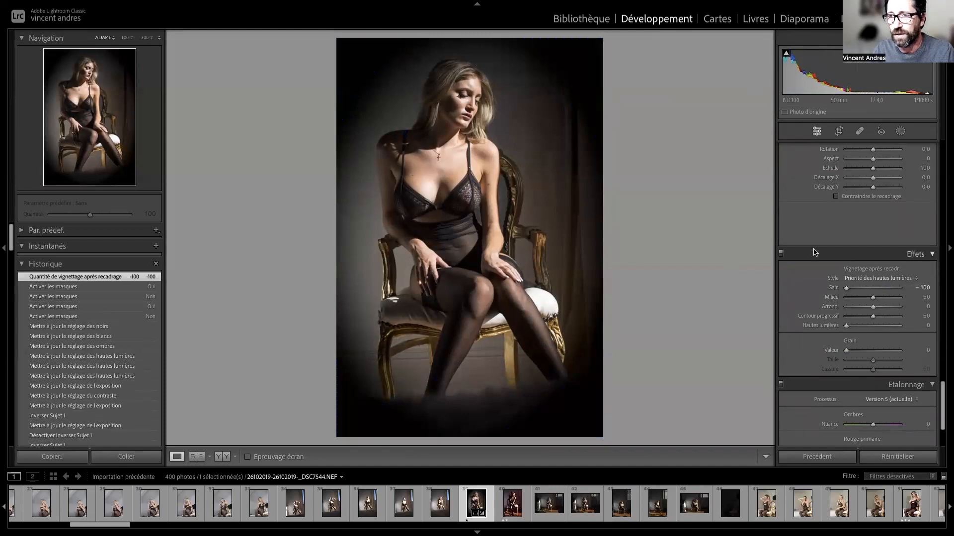
- Reset the post-crop vignette amount and try light and dark values between -40 and +5
double_click(845, 290)
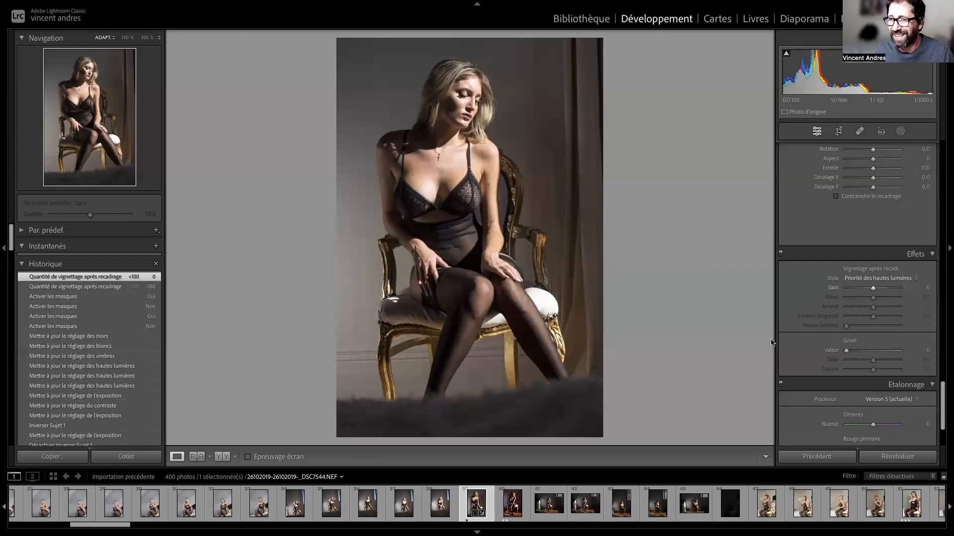
mouse_move(874, 288)
left_mouse_down()
mouse_move(889, 288)
mouse_move(856, 288)
mouse_move(872, 291)
left_mouse_up()
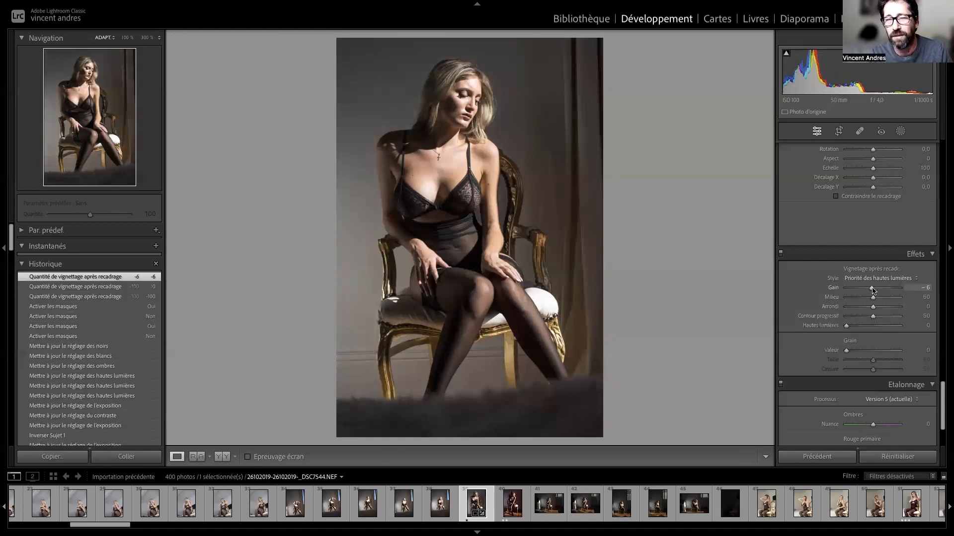
mouse_move(873, 290)
left_mouse_down()
mouse_move(887, 288)
mouse_move(847, 298)
mouse_move(892, 287)
mouse_move(855, 296)
mouse_move(883, 288)
mouse_move(875, 290)
left_mouse_up()
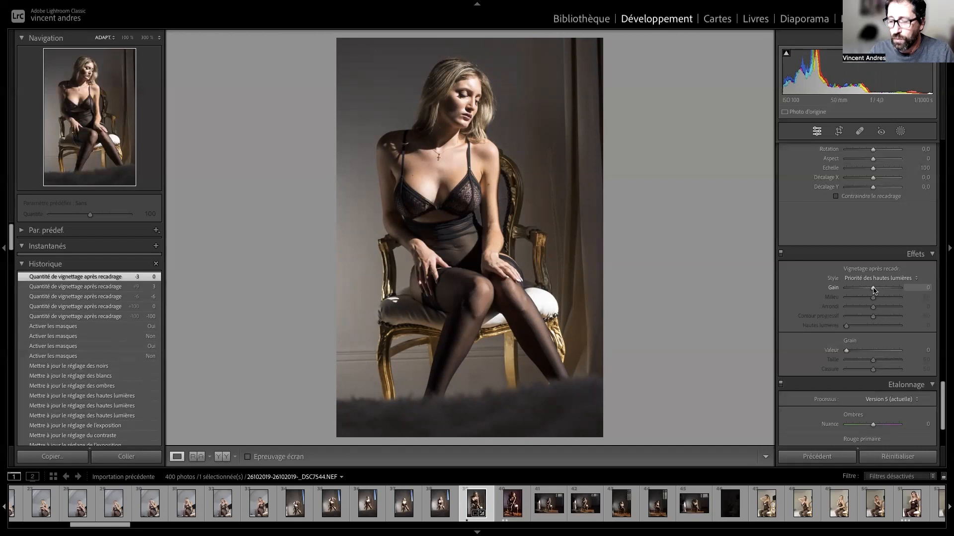
left_click_drag(873, 288, 870, 288)
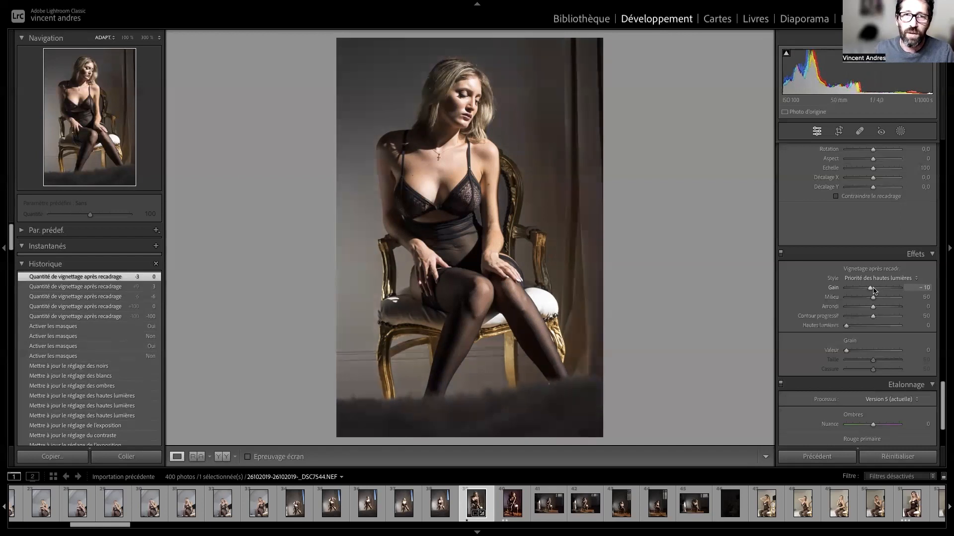
key("Down")
key("Down")
key("Down")
key("Down")
key("Down")
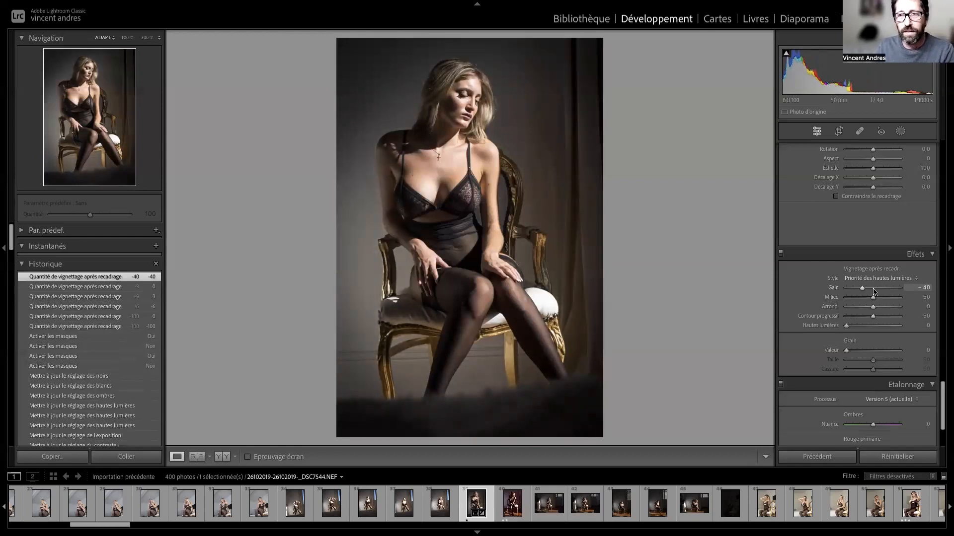
left_click(874, 289)
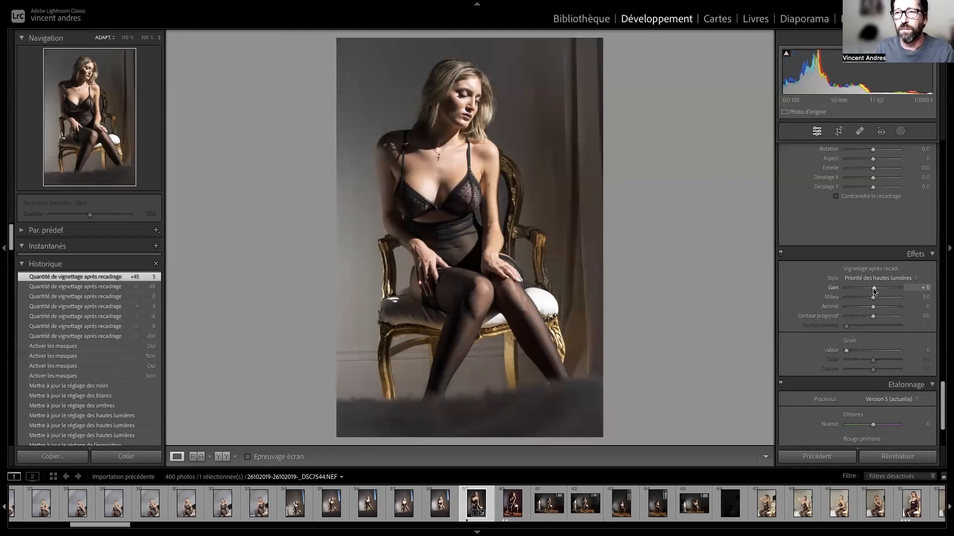
- Darken the post-crop vignette to -40, reduce it to -20, check the photo full screen, and set the amount to -25
left_click_drag(874, 290, 861, 289)
key("Up")
key("Up")
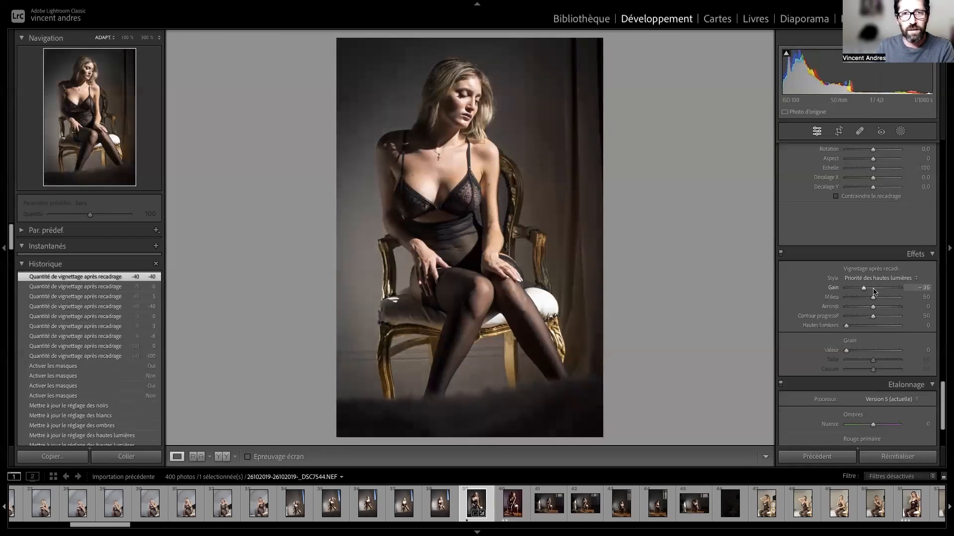
key("Up")
key("Up")
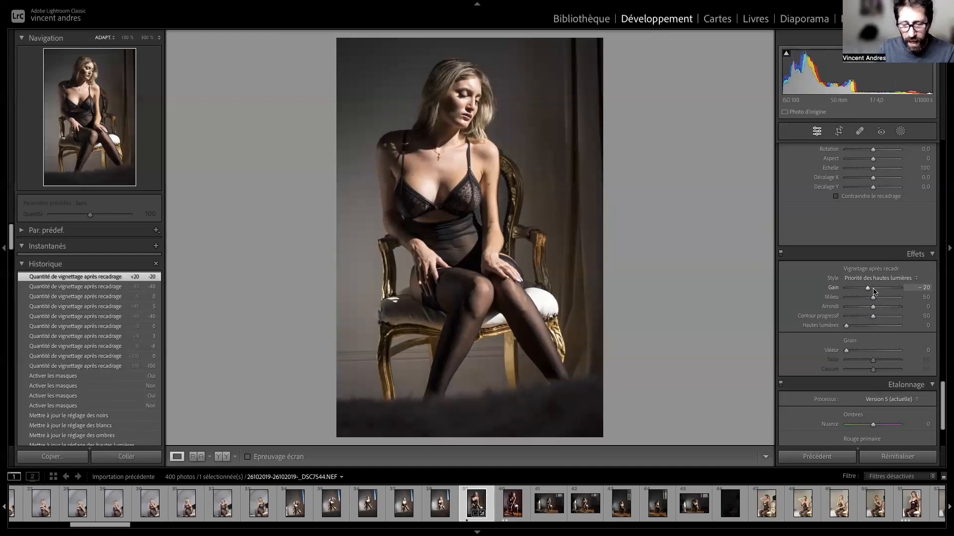
key("f")
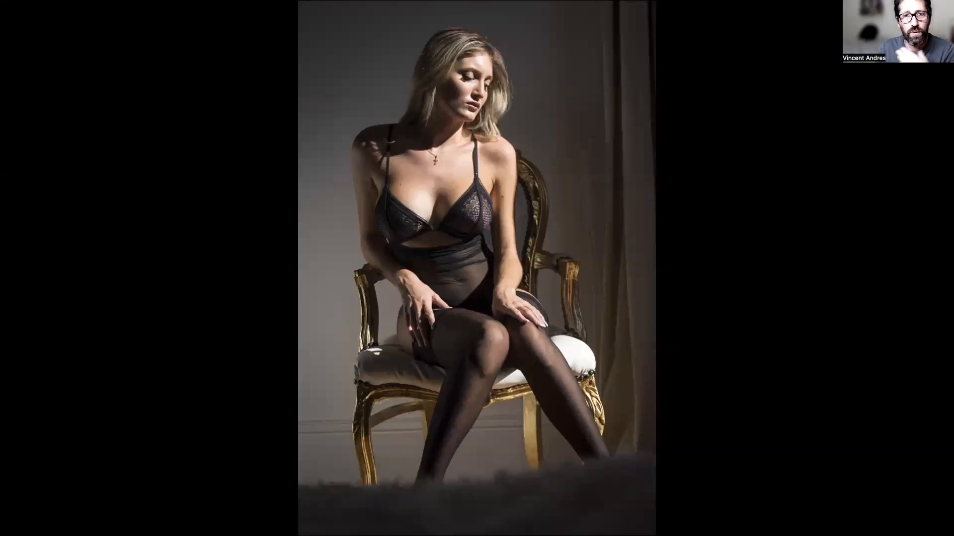
key("f")
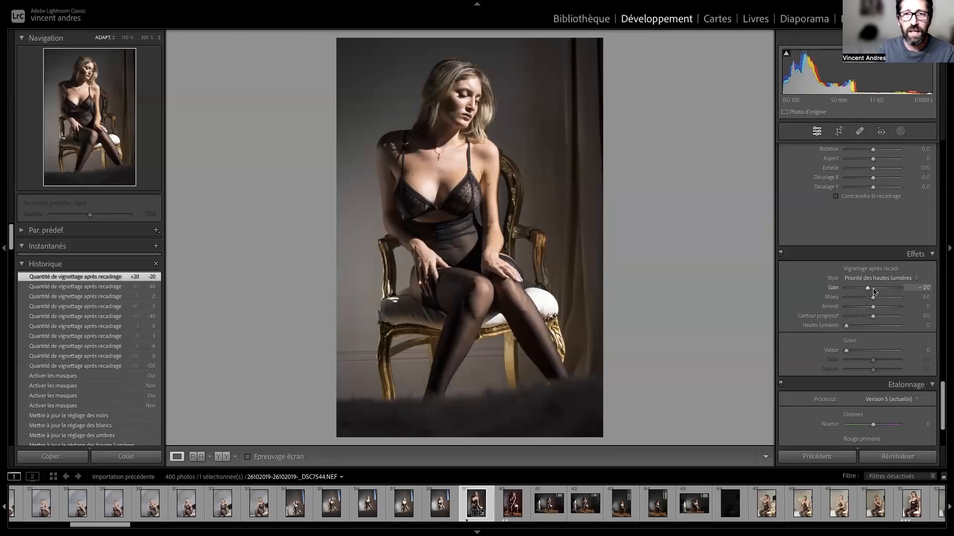
key("Up")
key("Down")
key("Down")
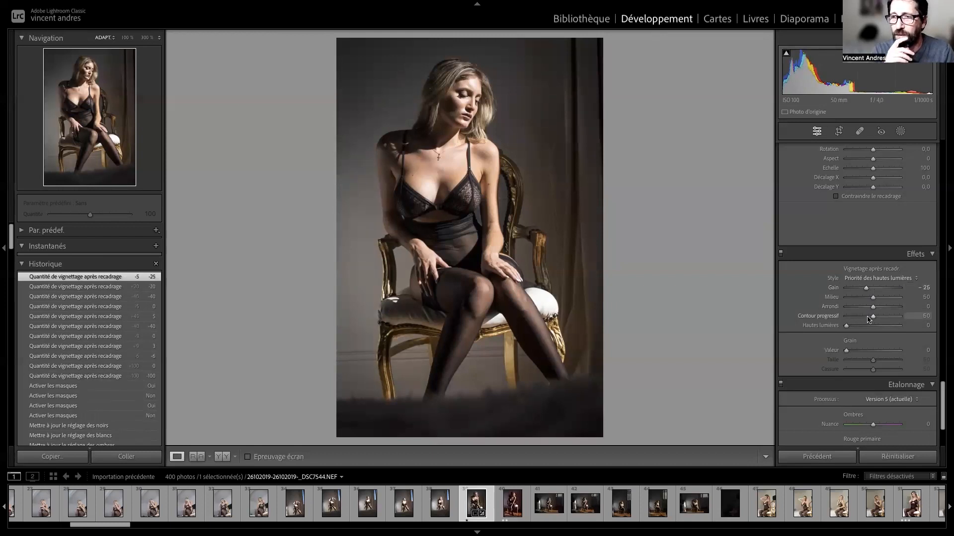
- Set the vignette amount to -100, try a midpoint of 34 and a roundness of -64, and reset both to default
left_click_drag(873, 307, 831, 291)
double_click(832, 297)
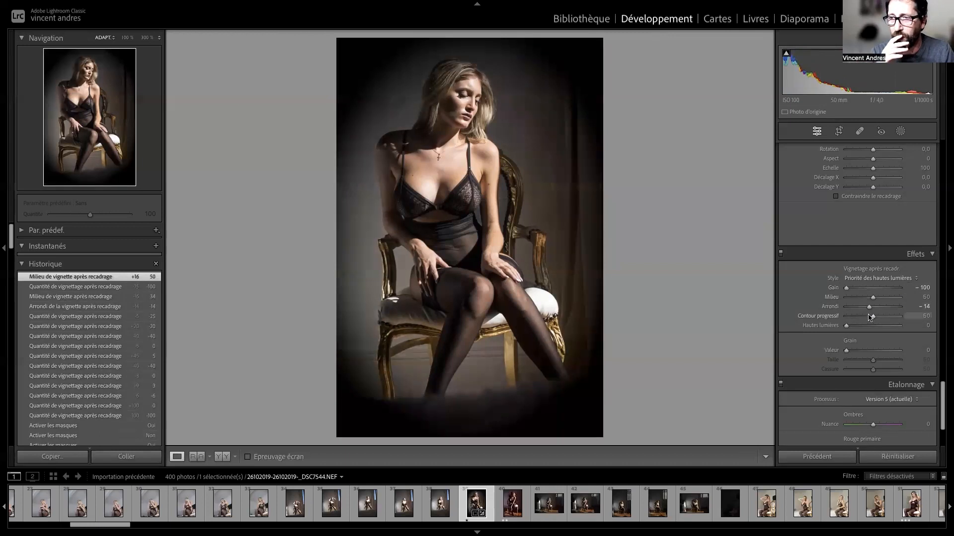
double_click(868, 308)
mouse_move(868, 308)
left_mouse_down()
mouse_move(878, 309)
mouse_move(837, 312)
mouse_move(856, 308)
left_mouse_up()
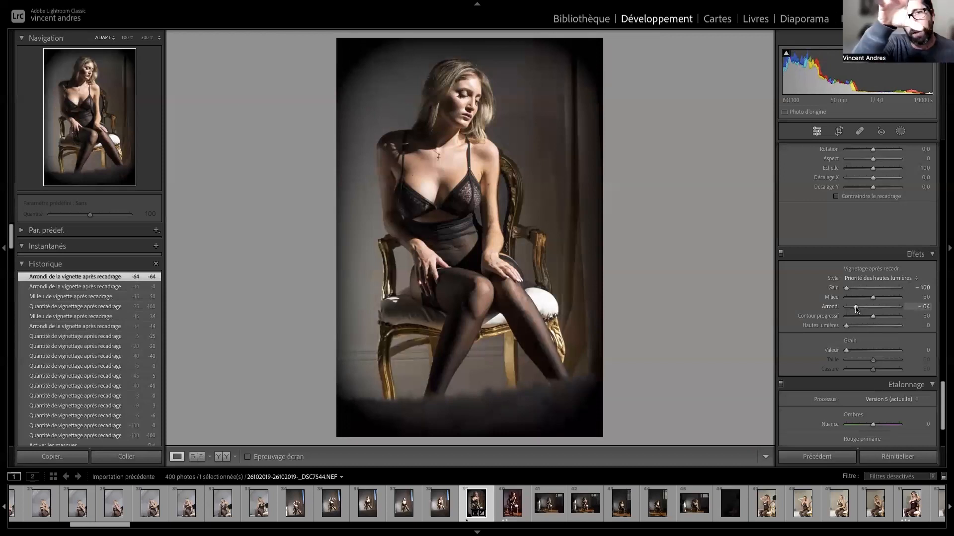
double_click(858, 308)
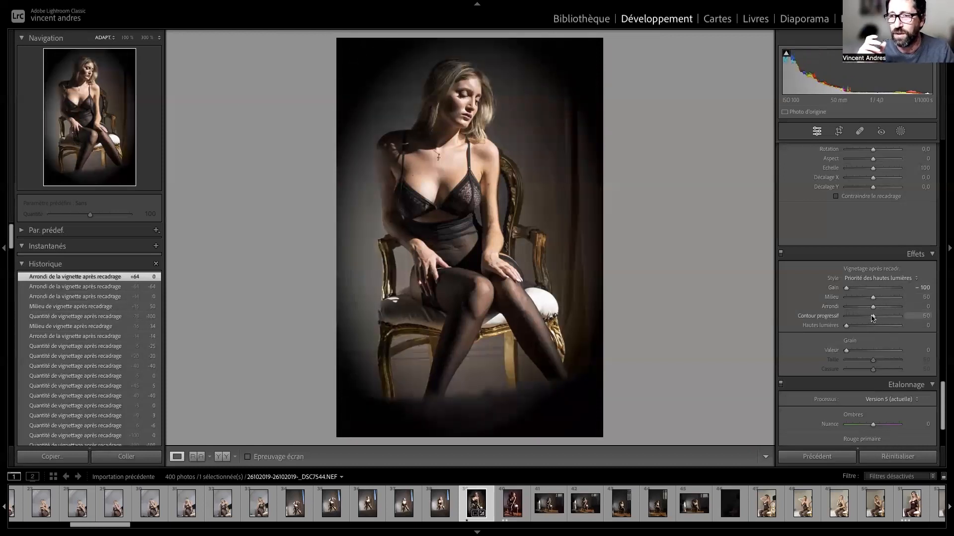
- Try the vignette feather at 0 and 100, settle it at 60, and test the vignette highlights at 100 before resetting them
left_click_drag(873, 318, 842, 321)
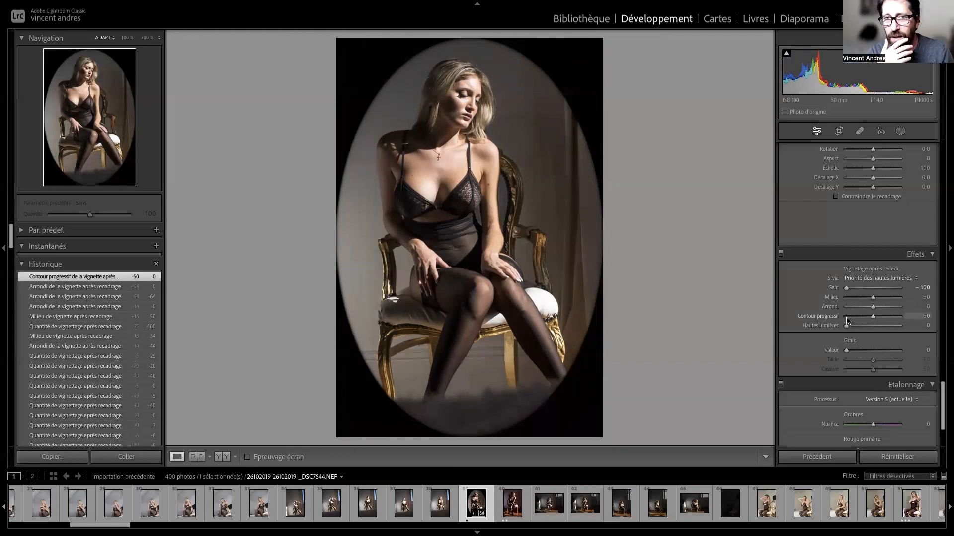
left_click_drag(873, 317, 938, 329)
double_click(874, 318)
double_click(901, 328)
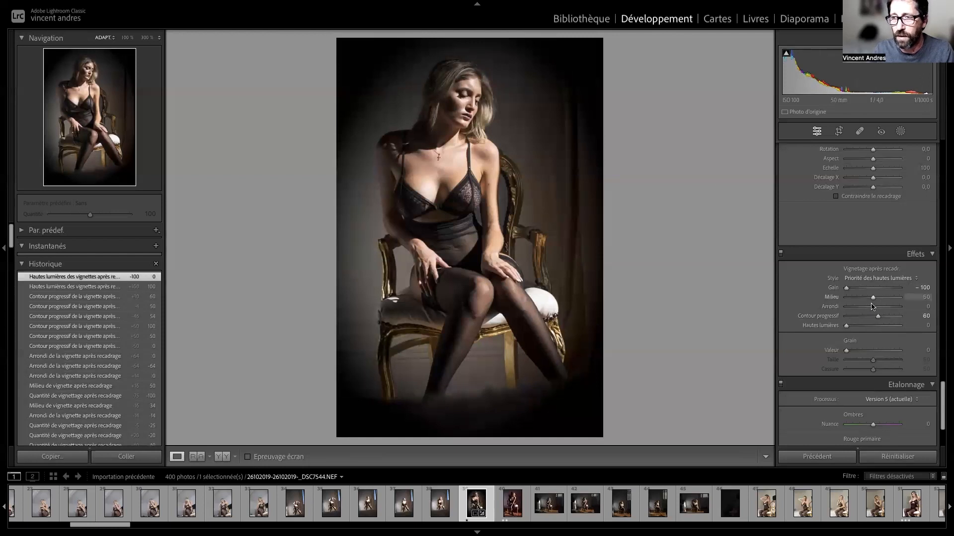
- Reset the post-crop vignette amount and darken it to -15
double_click(846, 288)
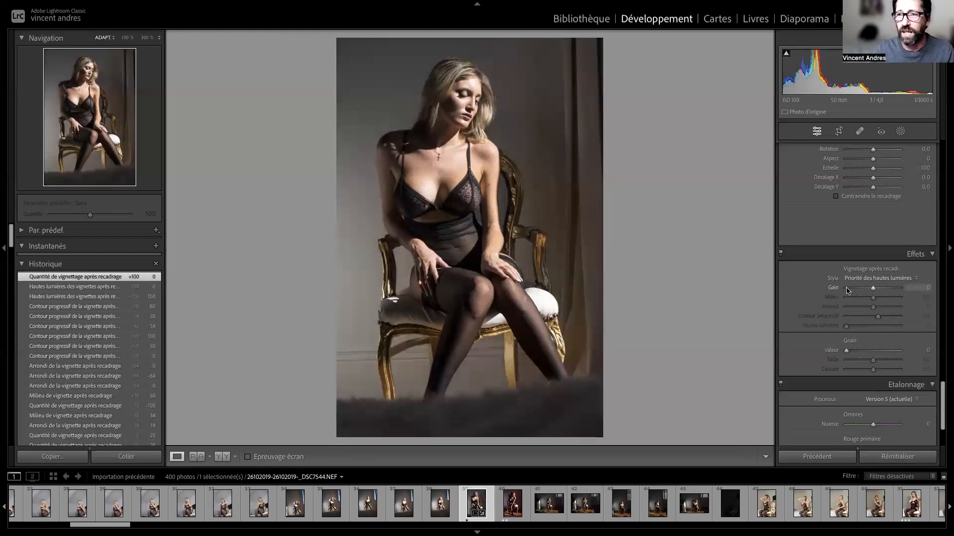
left_click_drag(875, 289, 874, 289)
key("Down")
key("Down")
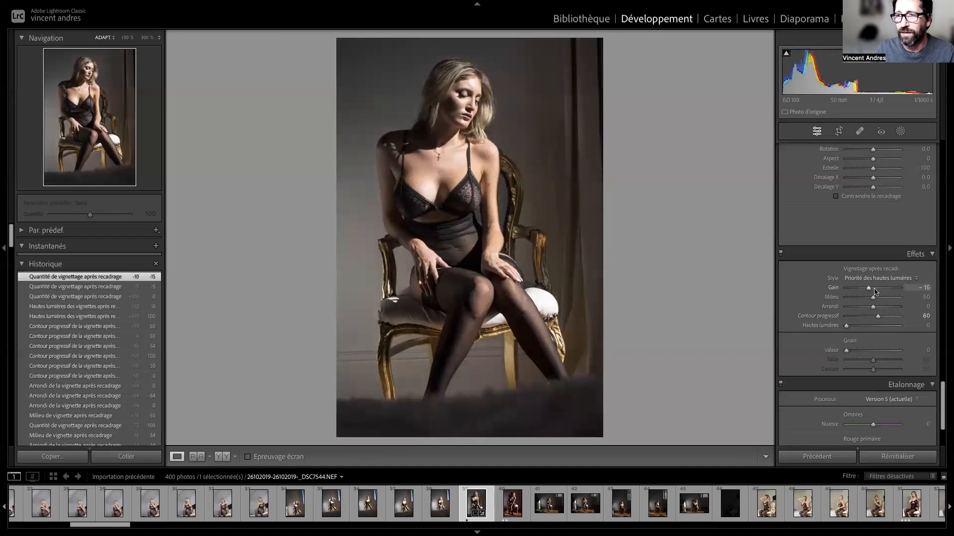
- Try the vignette midpoint at 83 with the vignette amount at -100, and reset the midpoint to its default
key("Down")
key("Down")
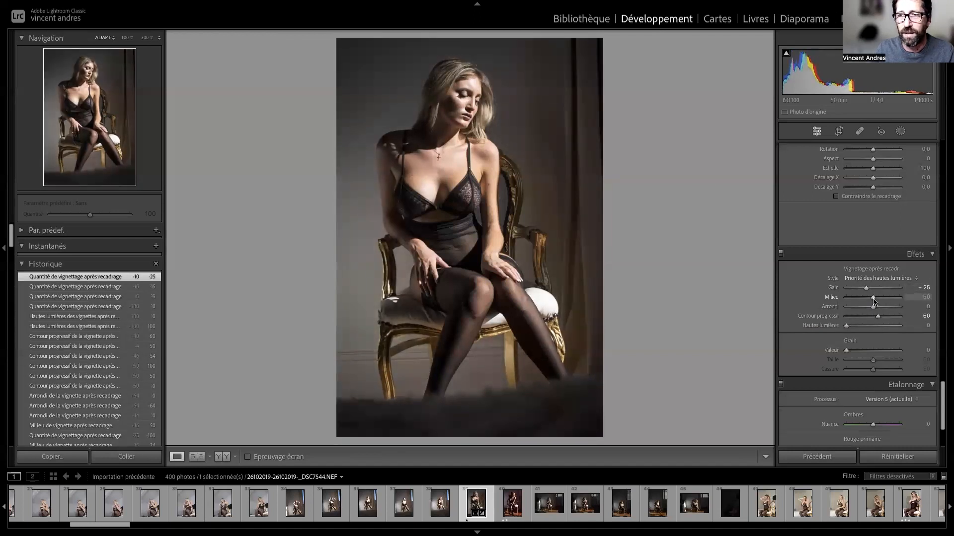
mouse_move(873, 301)
left_mouse_down()
mouse_move(880, 298)
mouse_move(836, 292)
mouse_move(902, 301)
mouse_move(841, 304)
mouse_move(892, 298)
left_mouse_up()
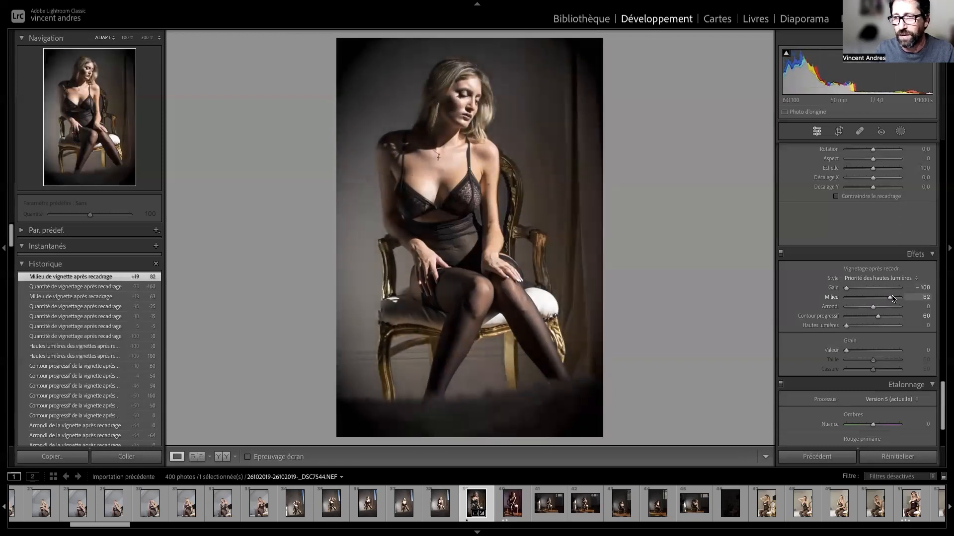
double_click(891, 299)
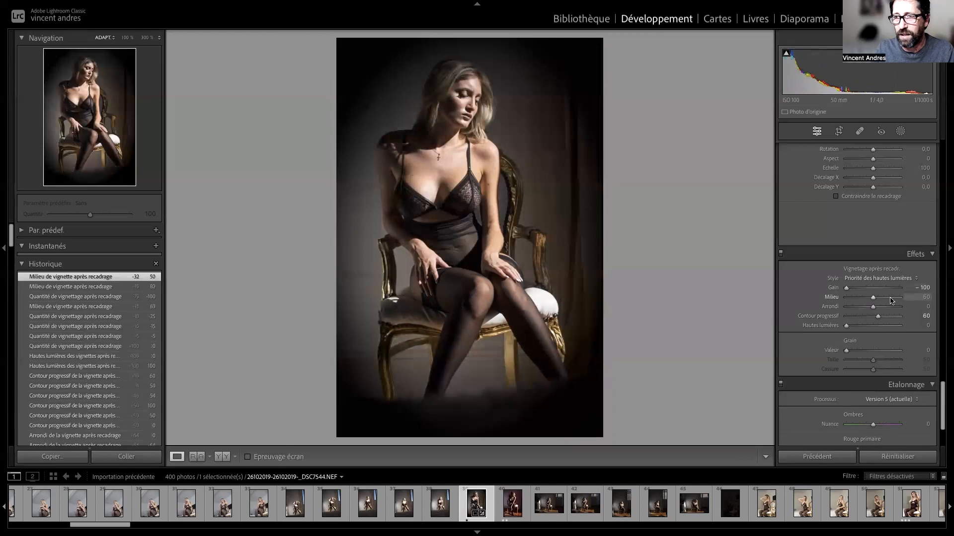
- Reset the vignette amount and darken it to -25, with a midpoint of 55 and a roundness of -16
double_click(857, 290)
left_click_drag(873, 289, 868, 290)
key("Down")
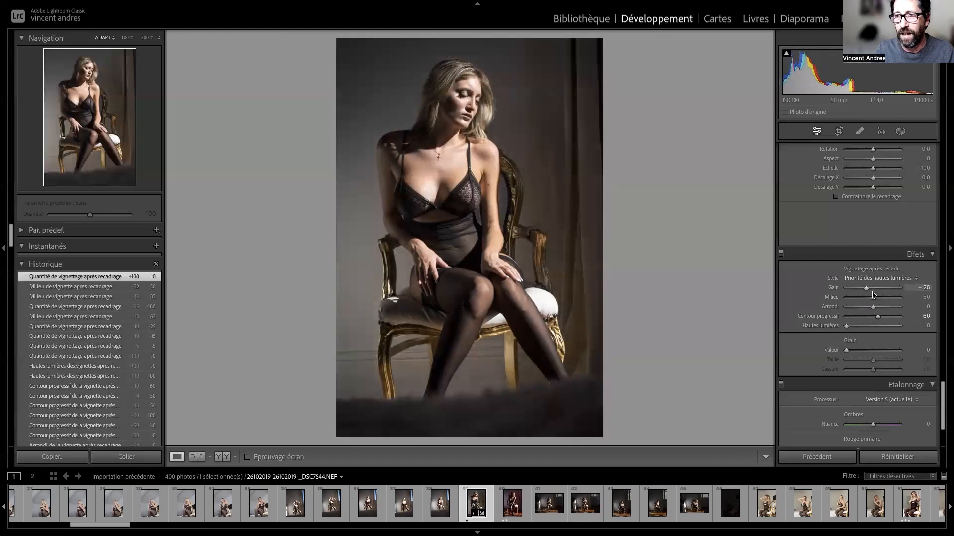
key("Up")
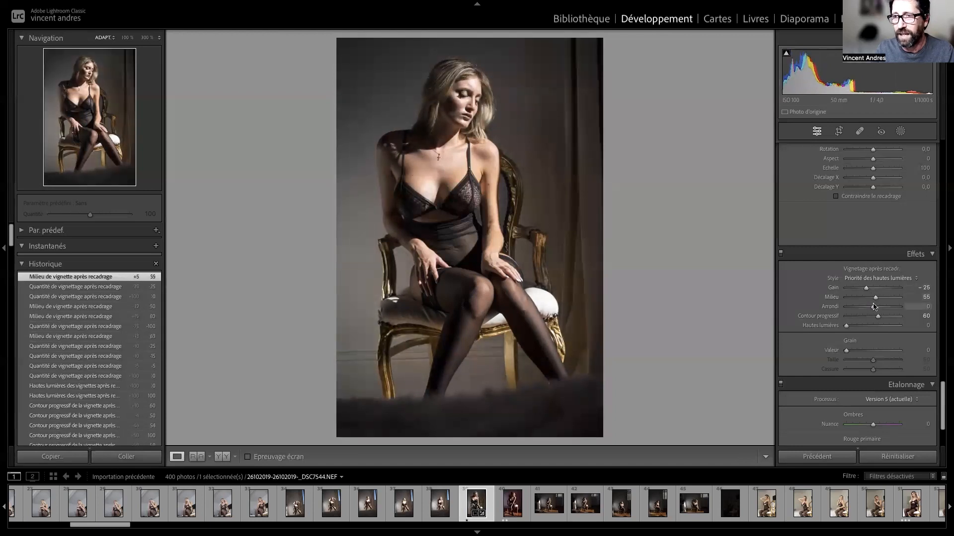
mouse_move(874, 309)
left_mouse_down()
mouse_move(844, 309)
mouse_move(913, 302)
mouse_move(869, 308)
left_mouse_up()
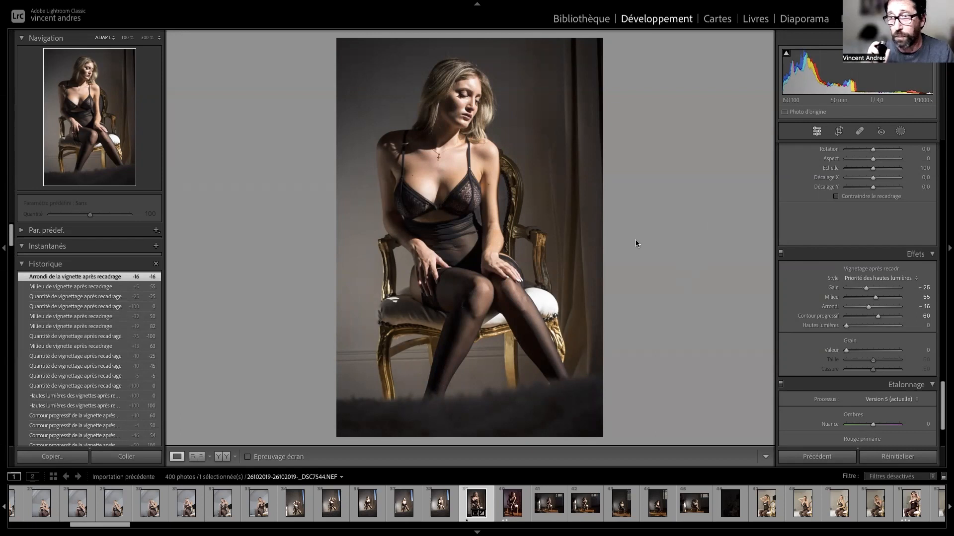
- Bring up the Color Grading wheels, view the photo _DSC7545-Modifier.psd as a colour reference, and return to _DSC7544.NEF
scroll(839, 216, "up", 10)
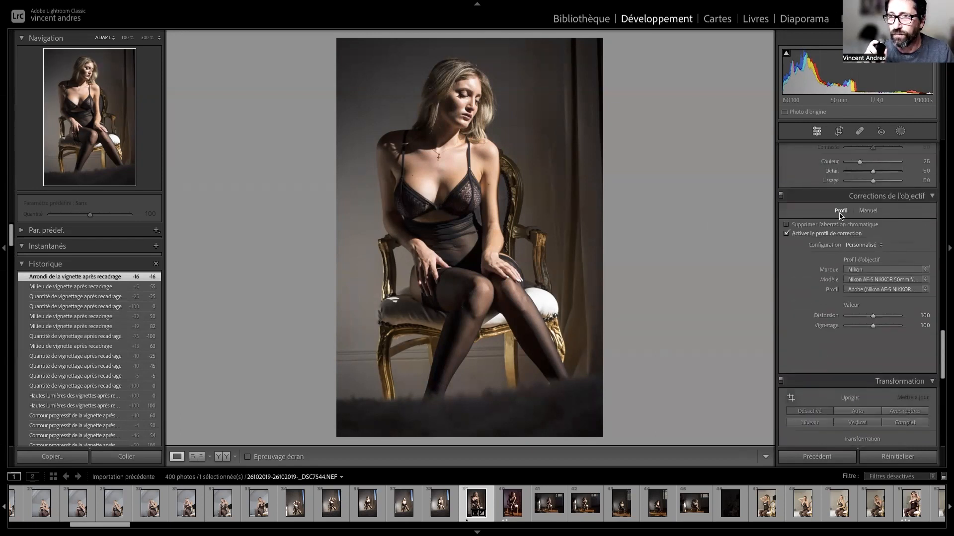
scroll(840, 216, "up", 3)
scroll(839, 216, "down", 4)
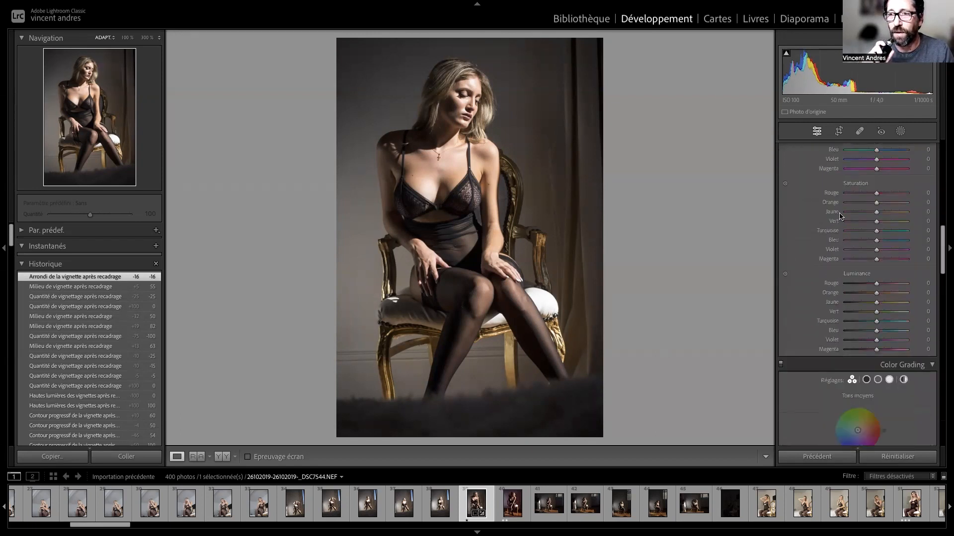
scroll(839, 216, "down", 1)
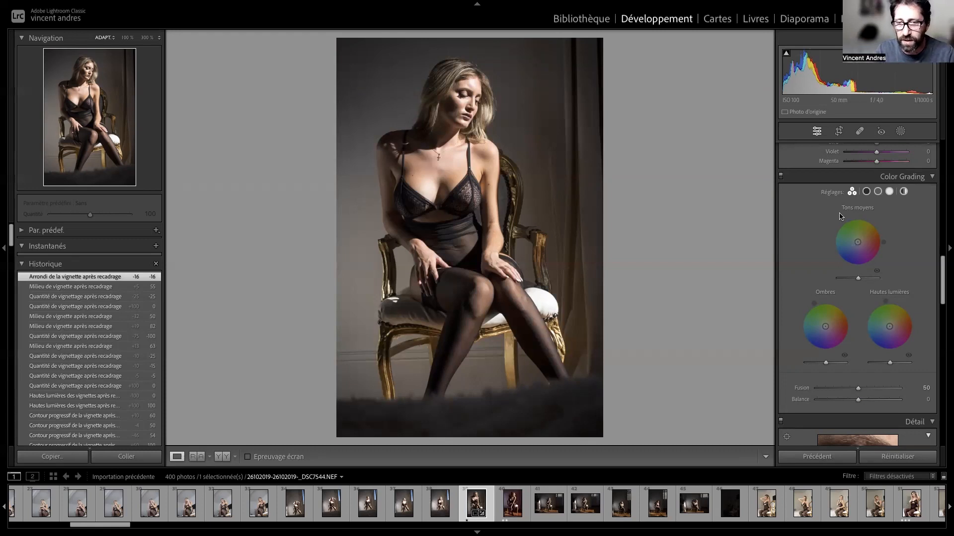
left_click(514, 506)
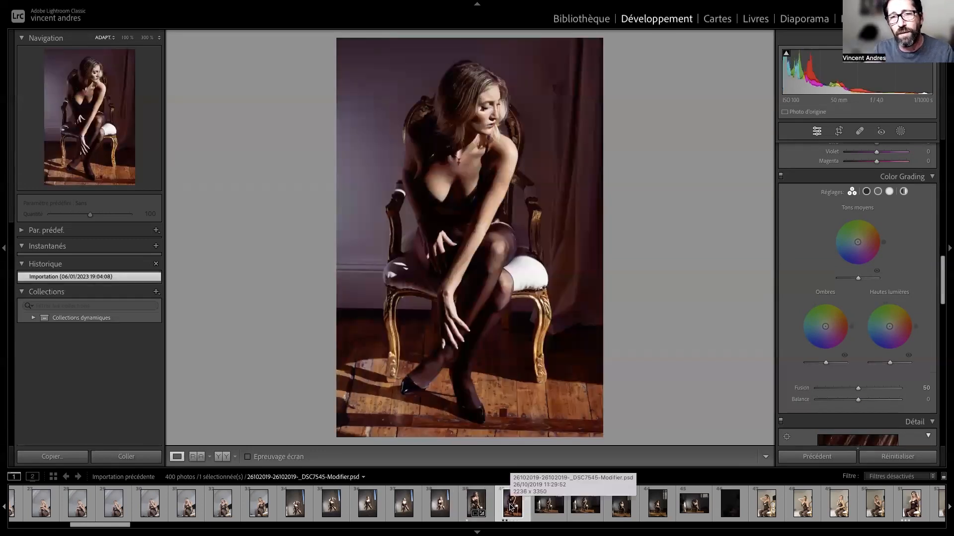
left_click(476, 503)
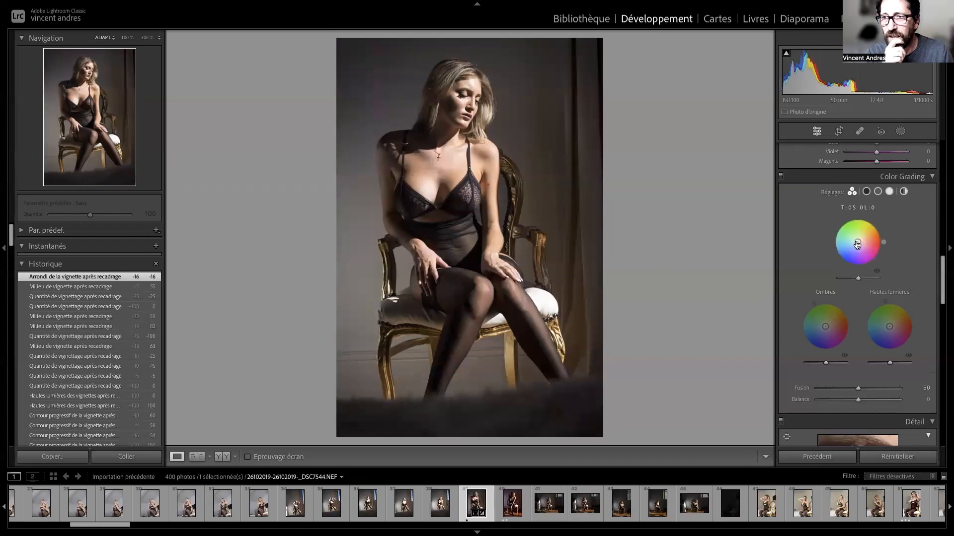
- Tint the shadows at hue 248, saturation 78 and the highlights at hue 81, saturation 14, and compare the photo without color grading
mouse_move(857, 245)
left_mouse_down()
mouse_move(878, 244)
mouse_move(867, 259)
mouse_move(849, 259)
mouse_move(858, 244)
left_mouse_up()
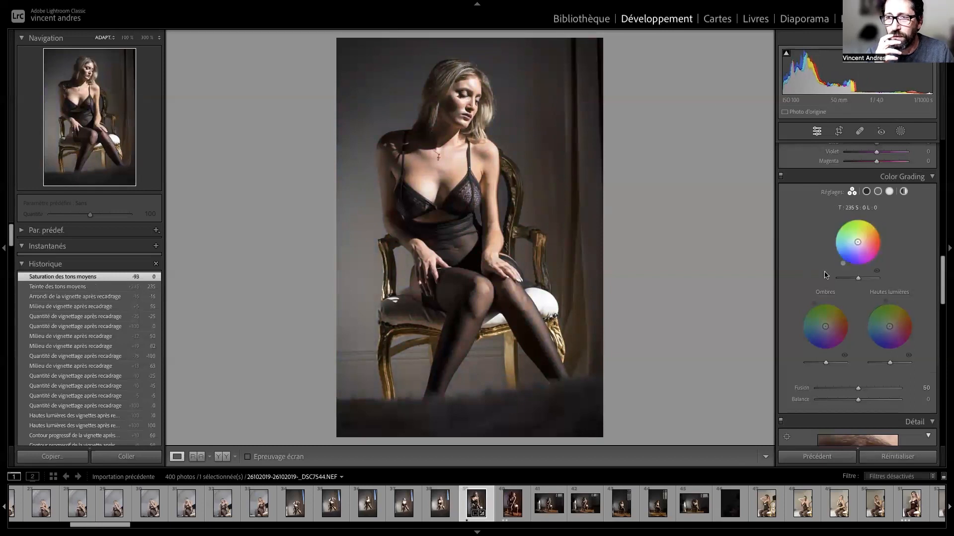
left_click_drag(824, 329, 816, 351)
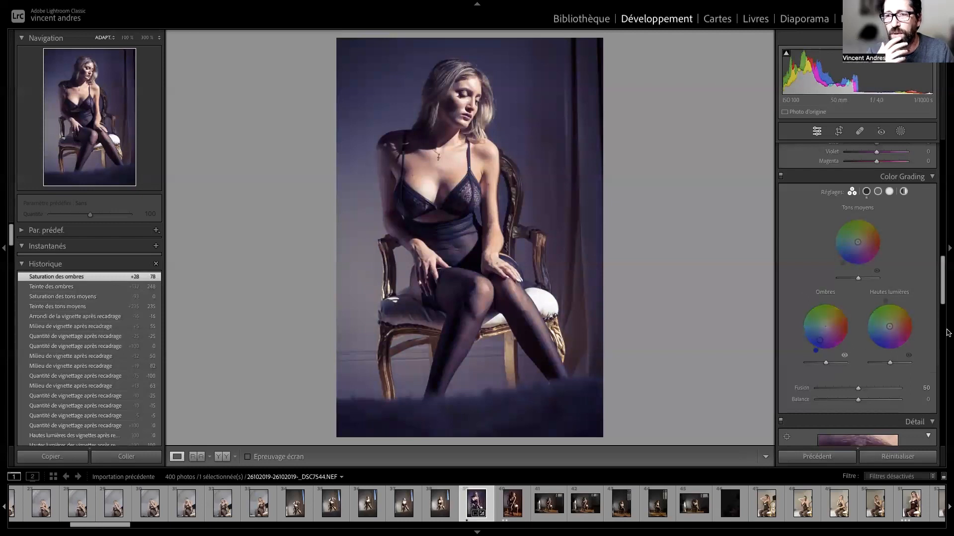
mouse_move(889, 326)
left_mouse_down()
mouse_move(886, 337)
mouse_move(897, 336)
mouse_move(901, 321)
mouse_move(892, 325)
mouse_move(909, 315)
mouse_move(875, 305)
mouse_move(863, 325)
mouse_move(869, 345)
mouse_move(870, 310)
mouse_move(885, 301)
mouse_move(888, 323)
mouse_move(894, 301)
left_mouse_up()
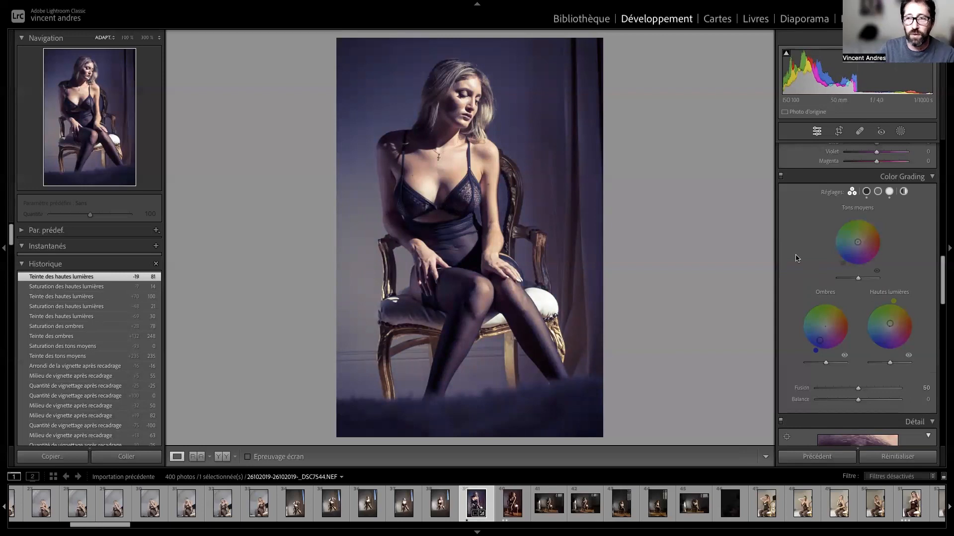
left_click(781, 175)
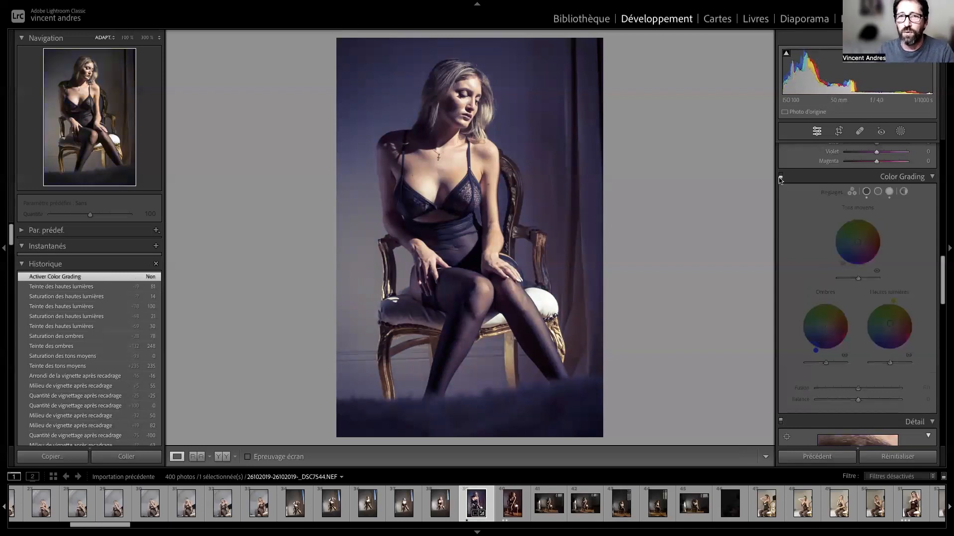
left_click(780, 176)
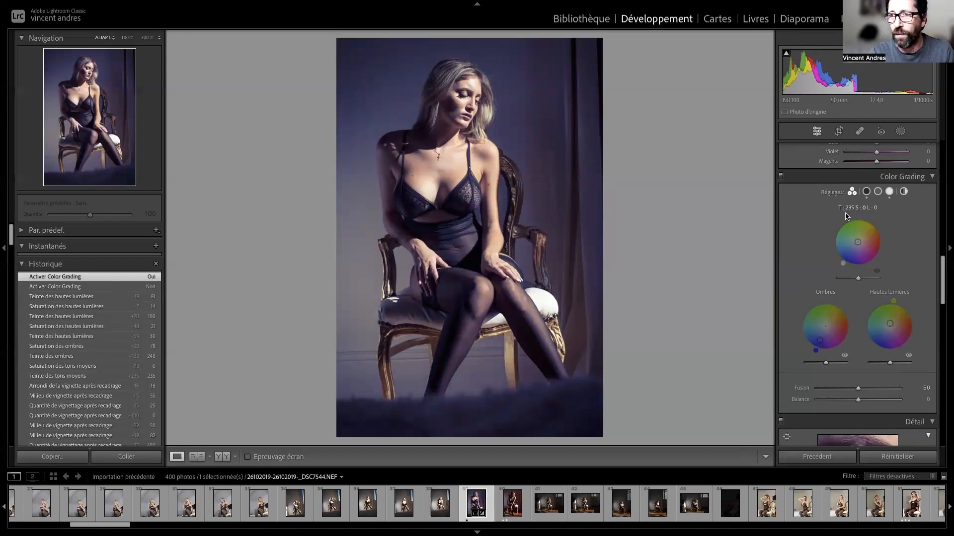
- Tint the midtones at hue 13 with saturation 21, and compare the photo with and without the midtone tint
mouse_move(858, 242)
left_mouse_down()
mouse_move(855, 229)
mouse_move(870, 238)
left_mouse_up()
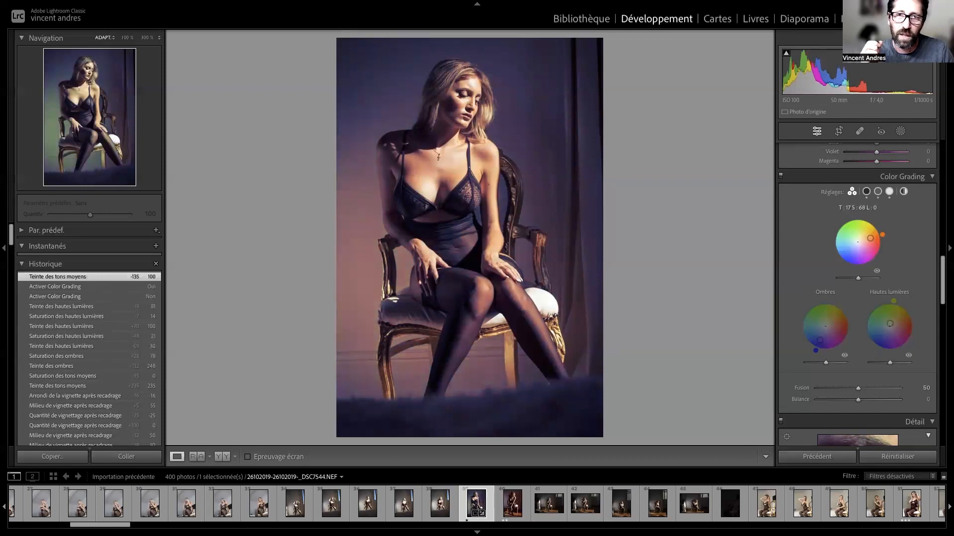
mouse_move(870, 238)
left_mouse_down()
mouse_move(866, 252)
mouse_move(865, 231)
mouse_move(844, 241)
mouse_move(857, 255)
mouse_move(870, 238)
left_mouse_up()
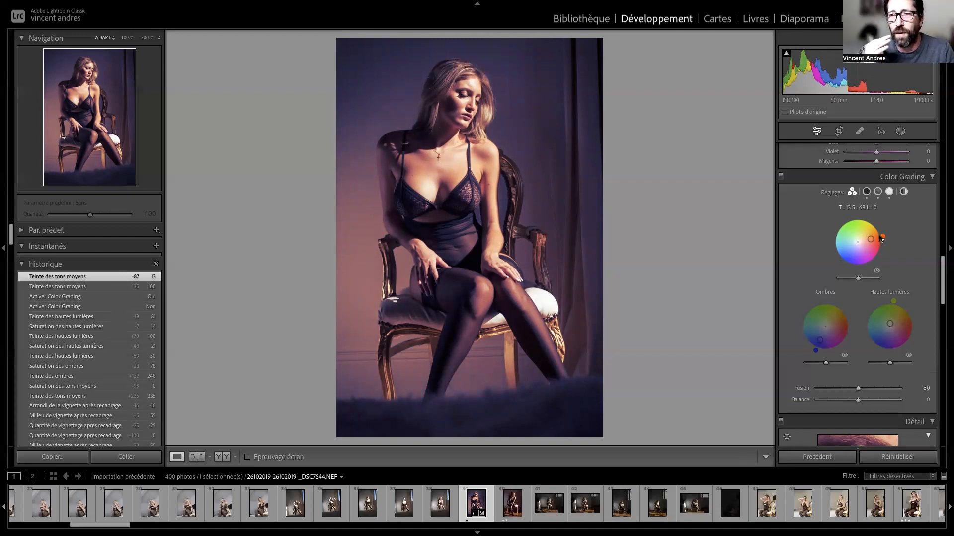
left_click_drag(873, 243, 861, 242)
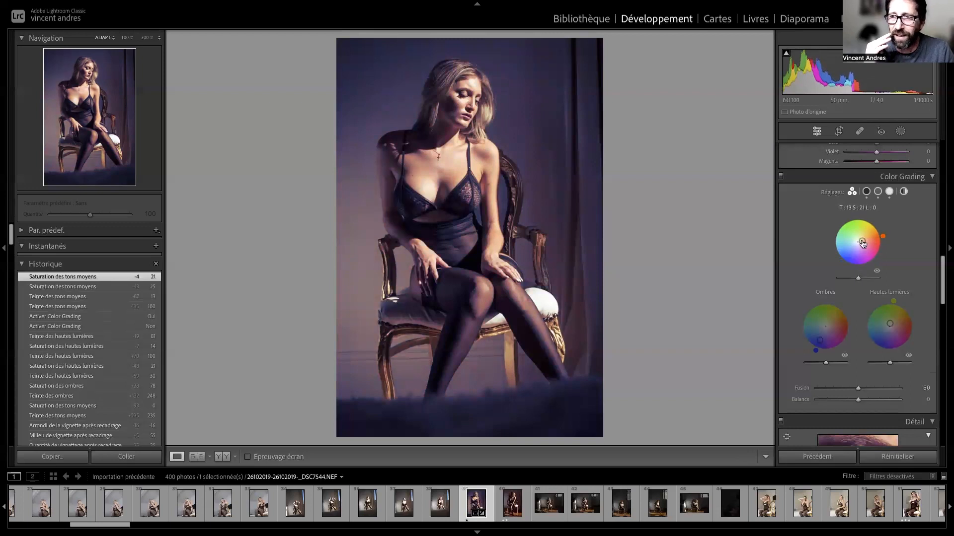
left_click(877, 272)
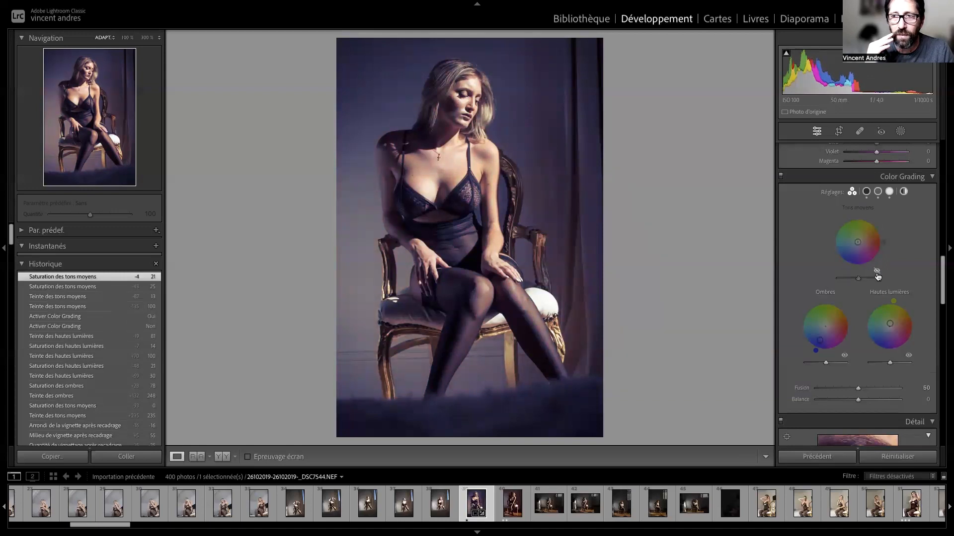
left_click(877, 271)
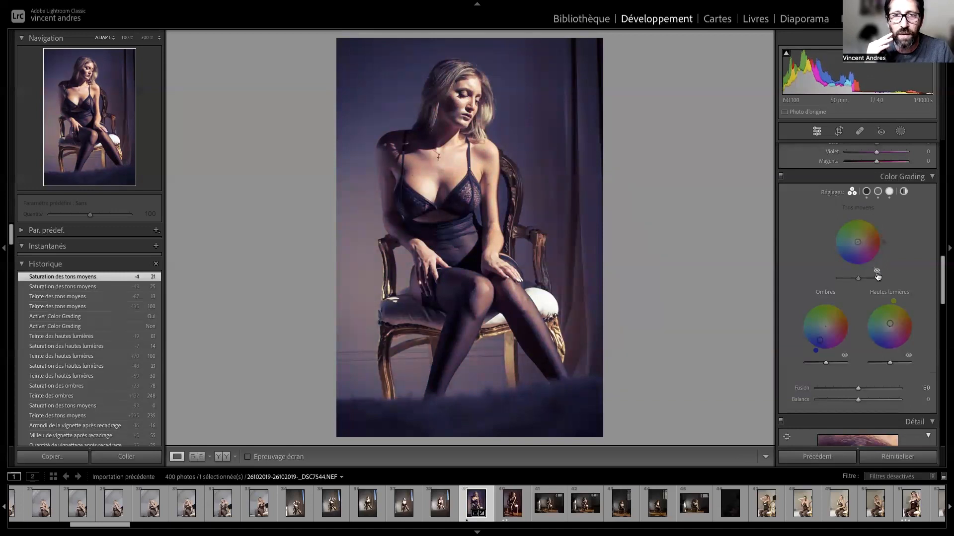
left_click(877, 273)
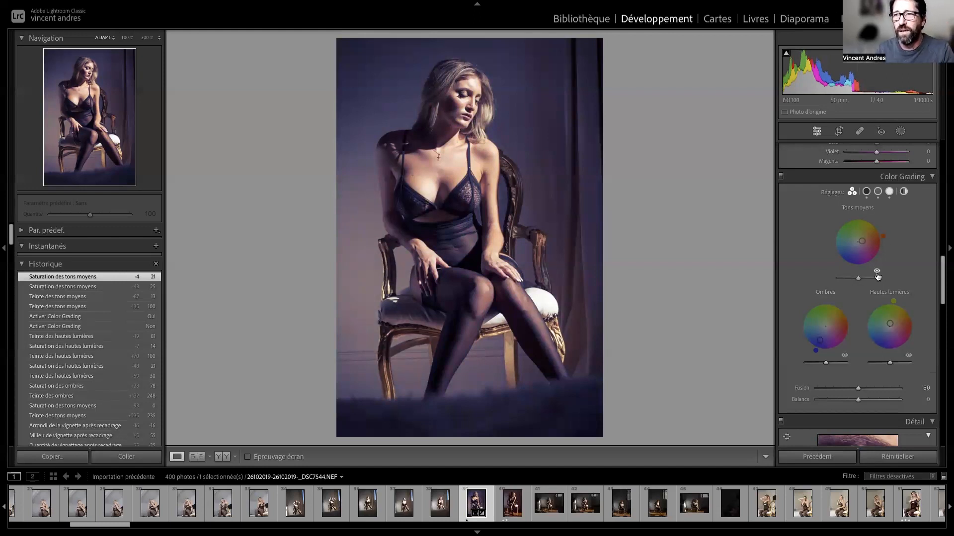
- Review the shadow, midtone and highlight wheels individually, and apply a global tint of hue 356 with saturation 7
left_click(866, 192)
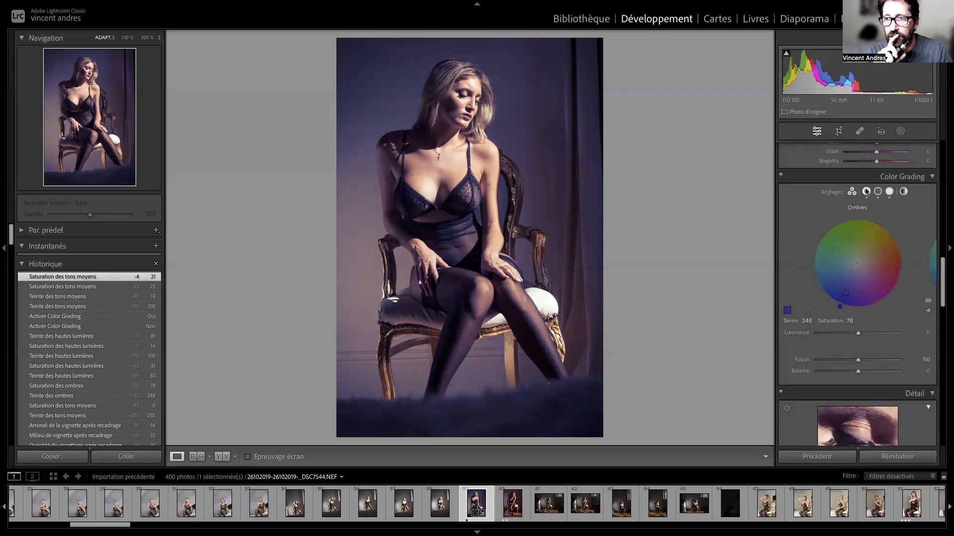
left_click(877, 192)
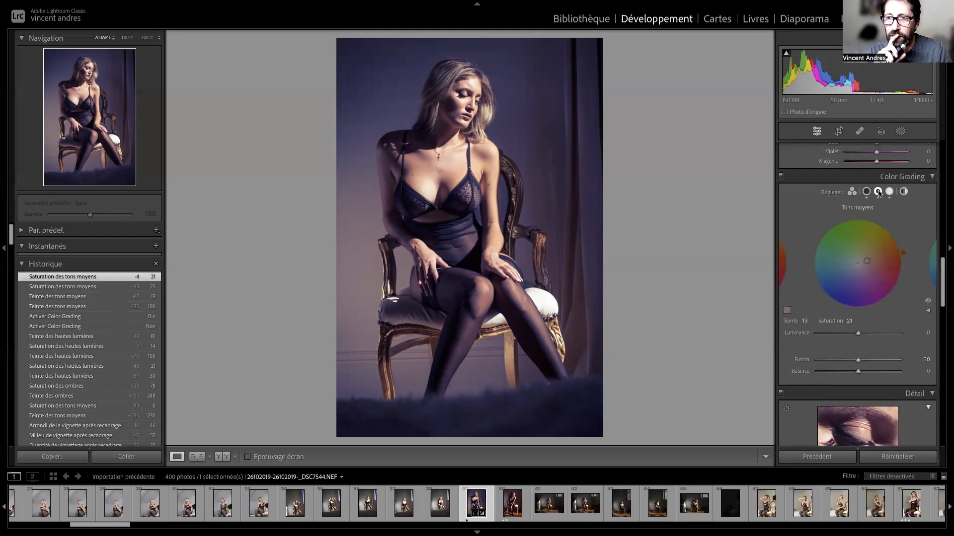
left_click(866, 192)
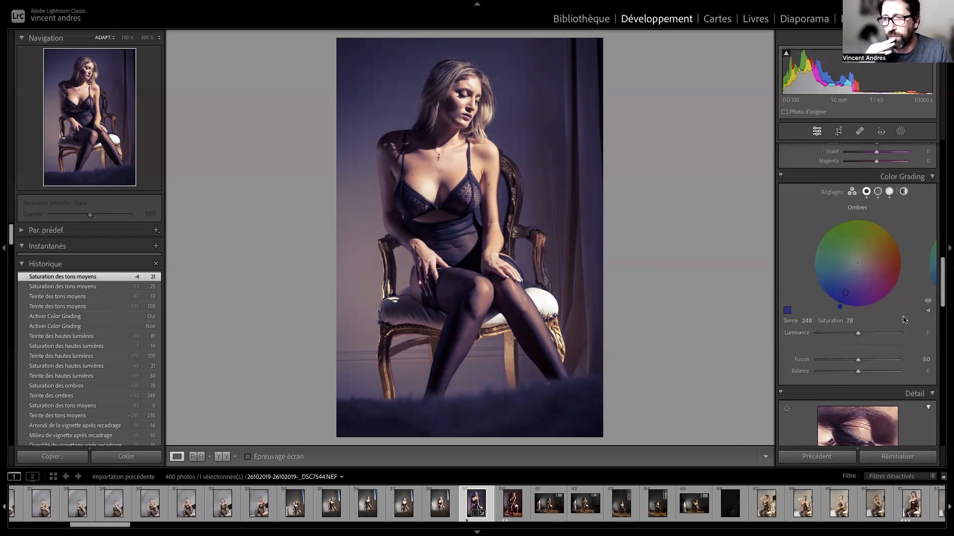
left_click(879, 193)
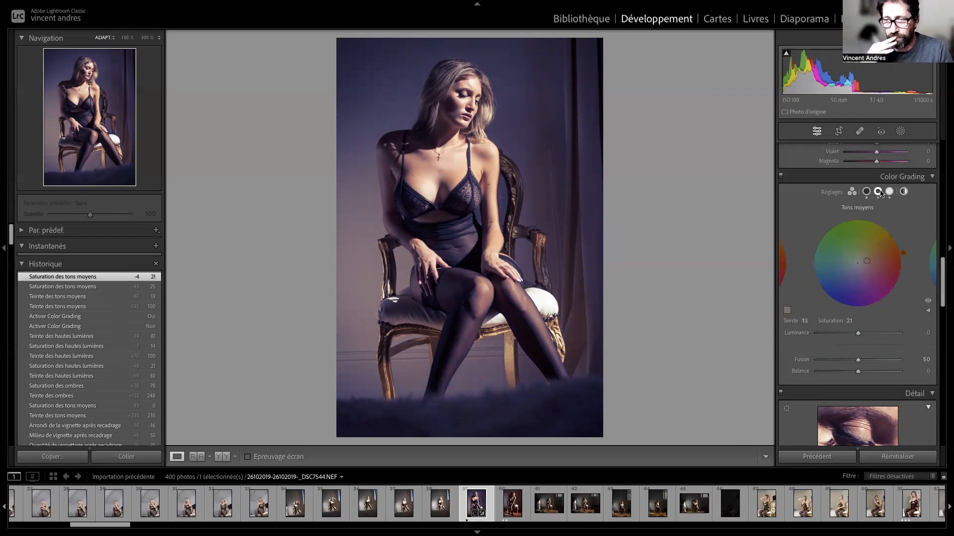
left_click(889, 191)
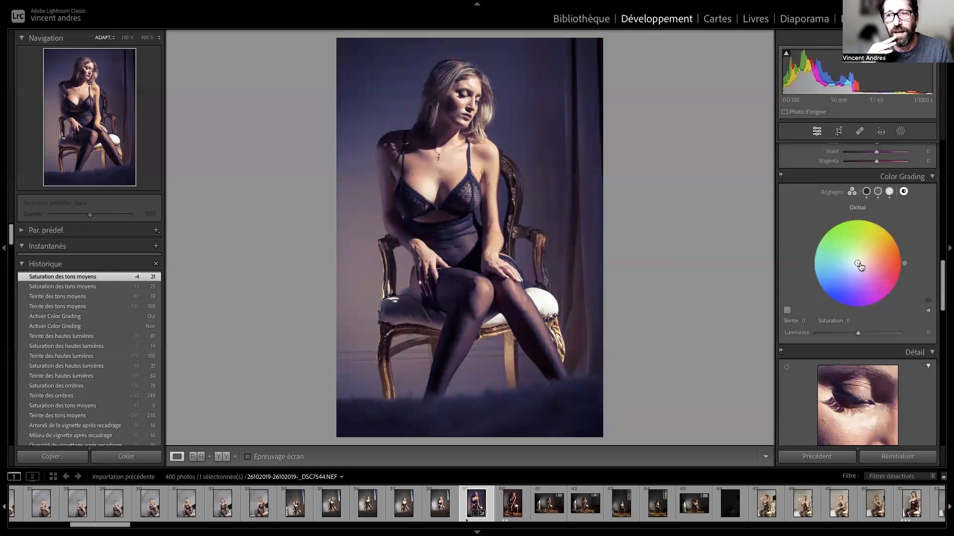
mouse_move(857, 263)
left_mouse_down()
mouse_move(844, 249)
mouse_move(871, 257)
mouse_move(869, 276)
mouse_move(841, 287)
mouse_move(839, 251)
mouse_move(854, 241)
mouse_move(856, 258)
left_mouse_up()
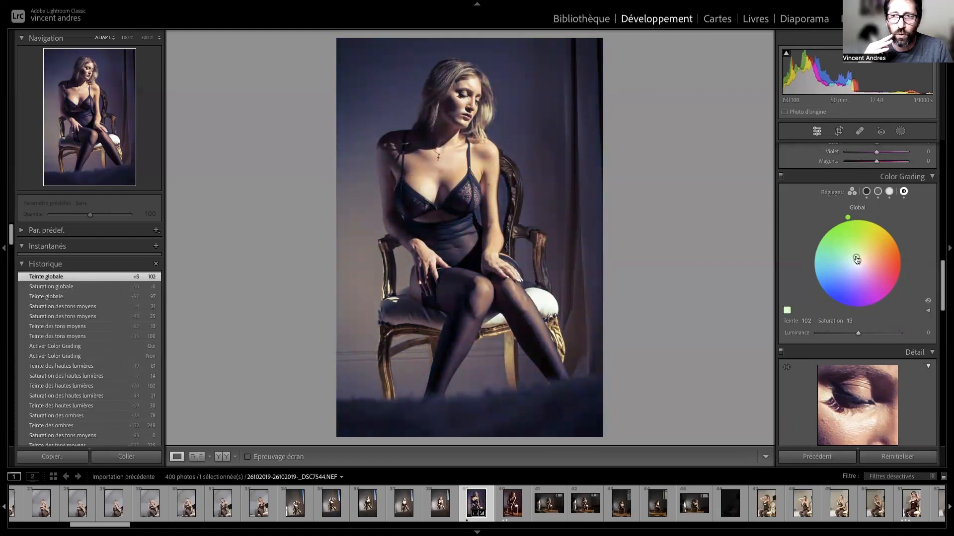
left_click_drag(848, 219, 905, 270)
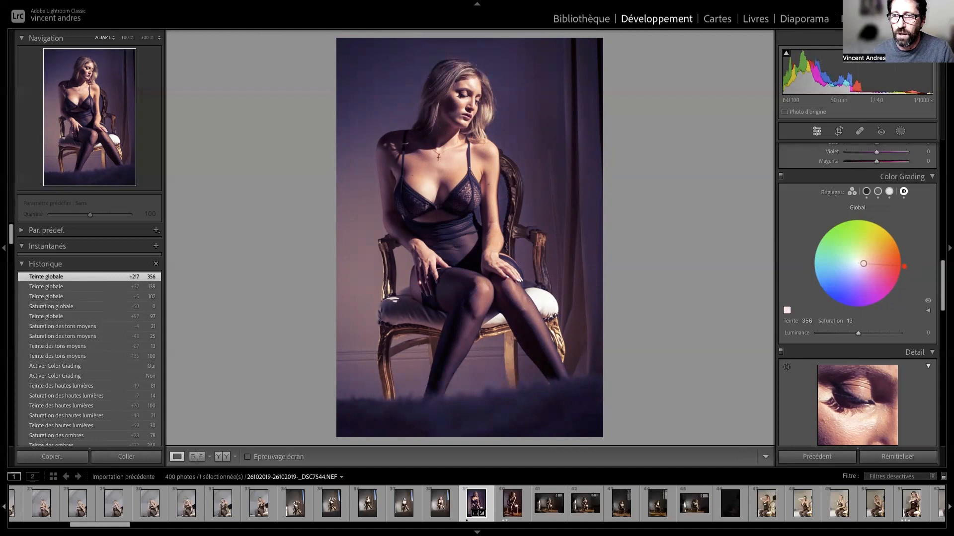
left_click_drag(863, 264, 861, 263)
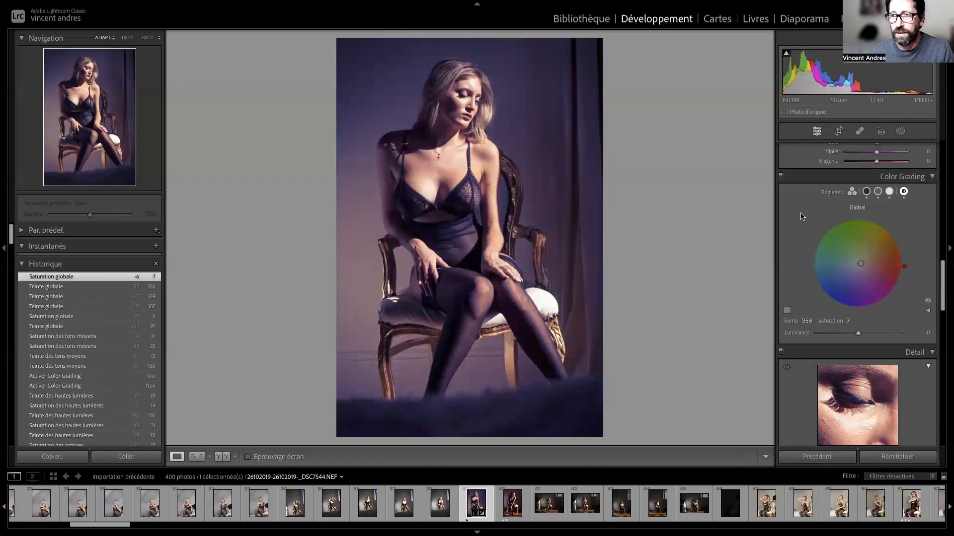
- Compare the photo with and without color grading, and reduce the global tint's saturation to 4
left_click(780, 176)
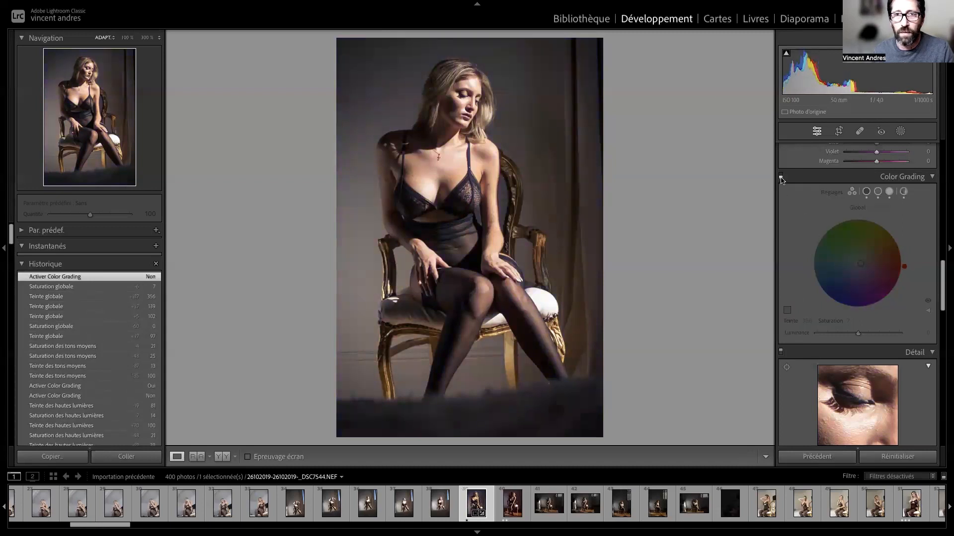
left_click(780, 177)
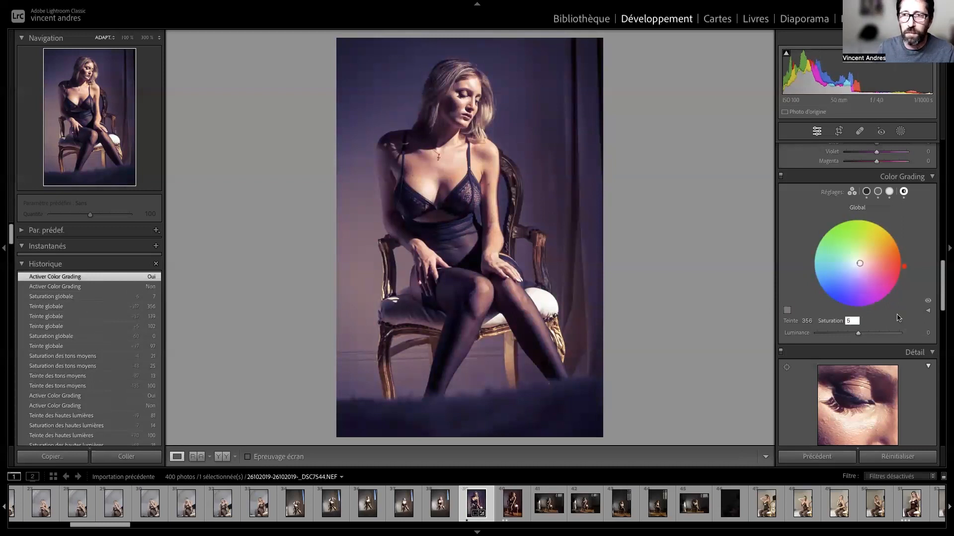
key("BackSpace")
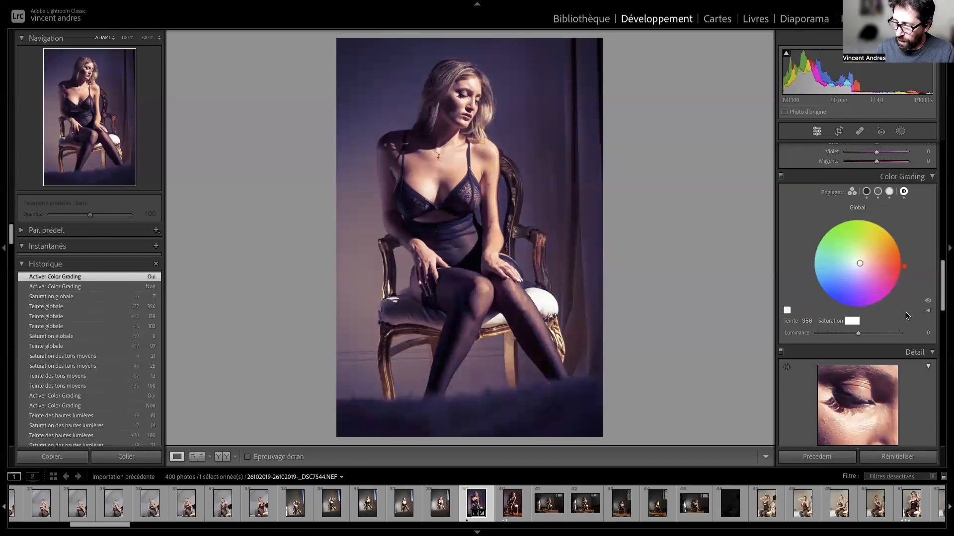
type("3")
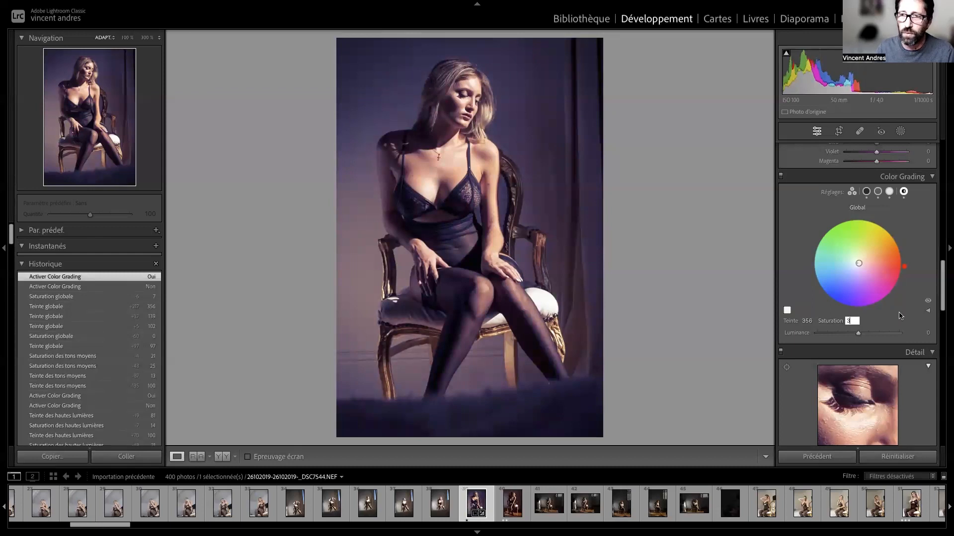
key("Up")
key("Return")
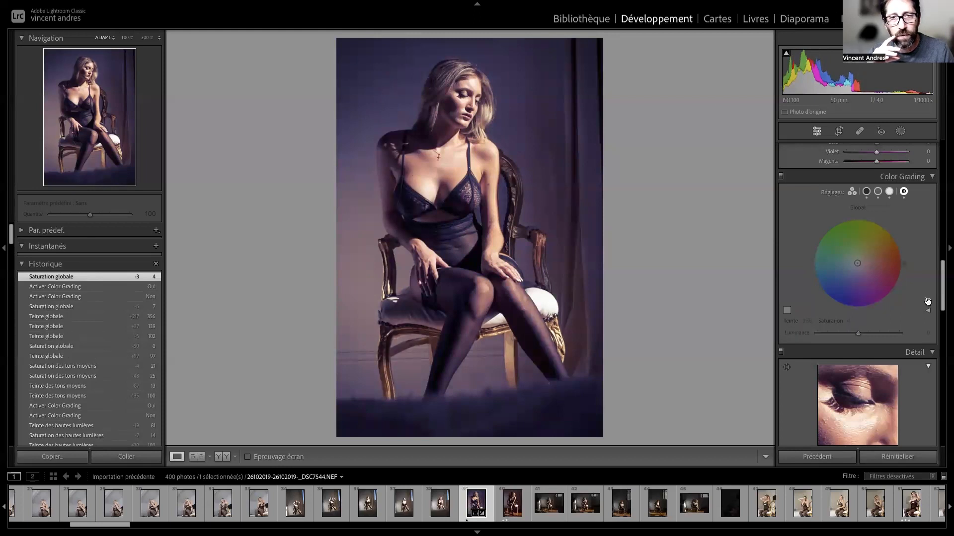
- Set the global tint's saturation to 6, and compare the photo with and without the global tint
left_click(850, 322)
type("6")
key("Return")
left_click(928, 302)
left_click(929, 302)
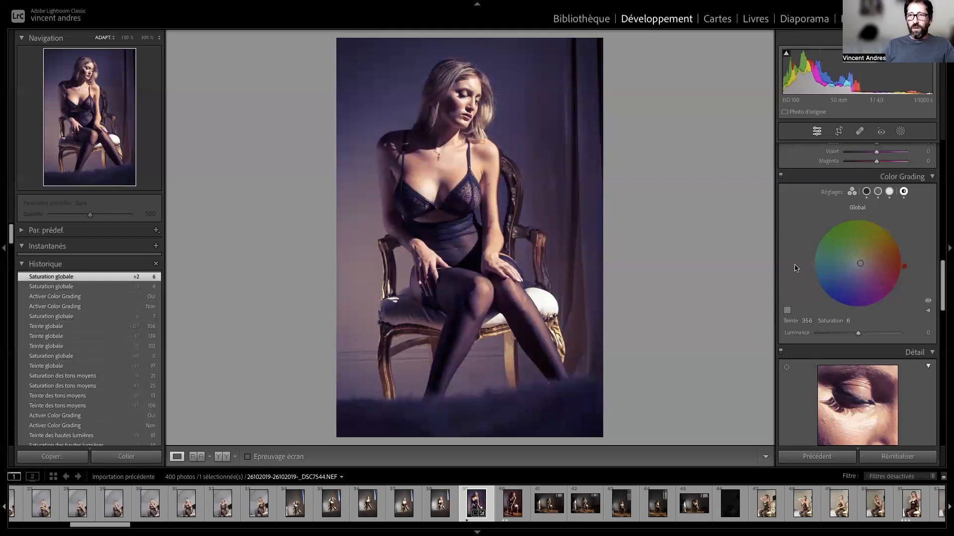
- Display the midtone, shadow and highlight wheels together, and raise the midtone luminance to 15
left_click(852, 192)
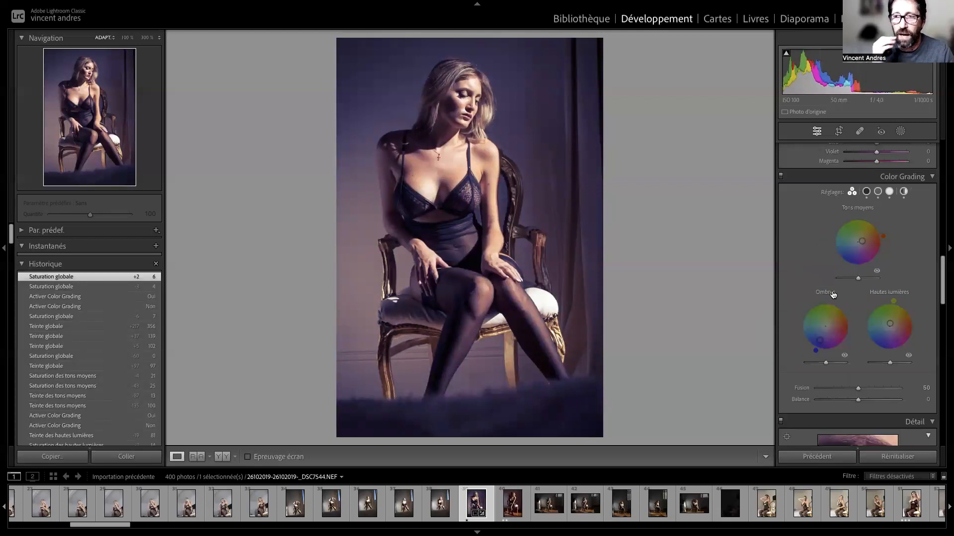
mouse_move(859, 282)
left_mouse_down()
mouse_move(838, 278)
mouse_move(879, 278)
mouse_move(838, 278)
mouse_move(861, 281)
left_mouse_up()
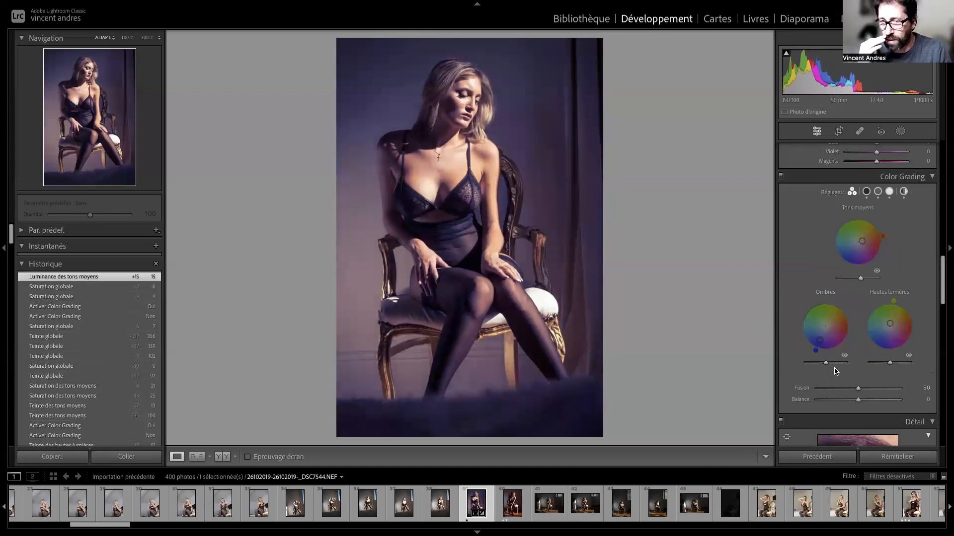
mouse_move(827, 366)
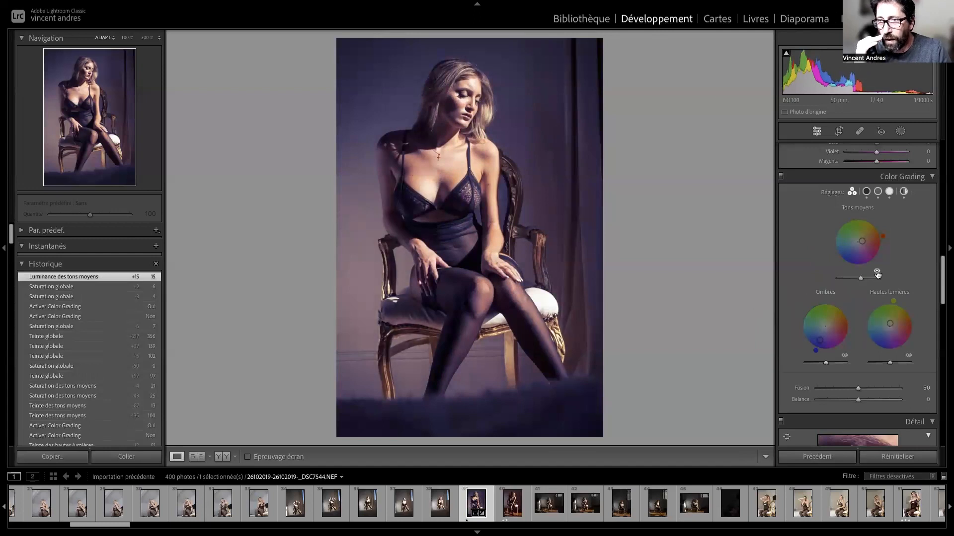
- Compare the photo without the highlight tint, without the shadow tint, and with all color grading switched off and on
left_click(909, 355)
left_click(909, 357)
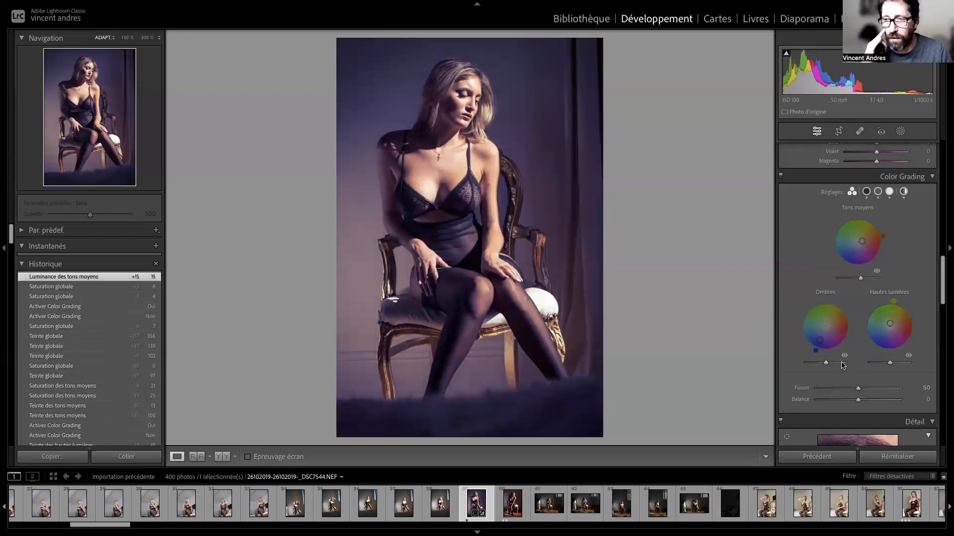
left_click(844, 355)
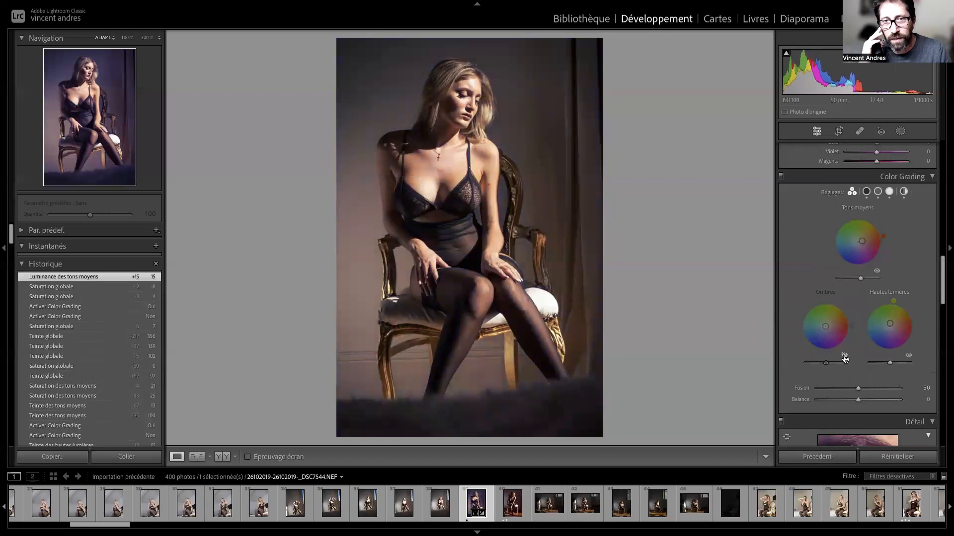
left_click(781, 176)
left_click(781, 176)
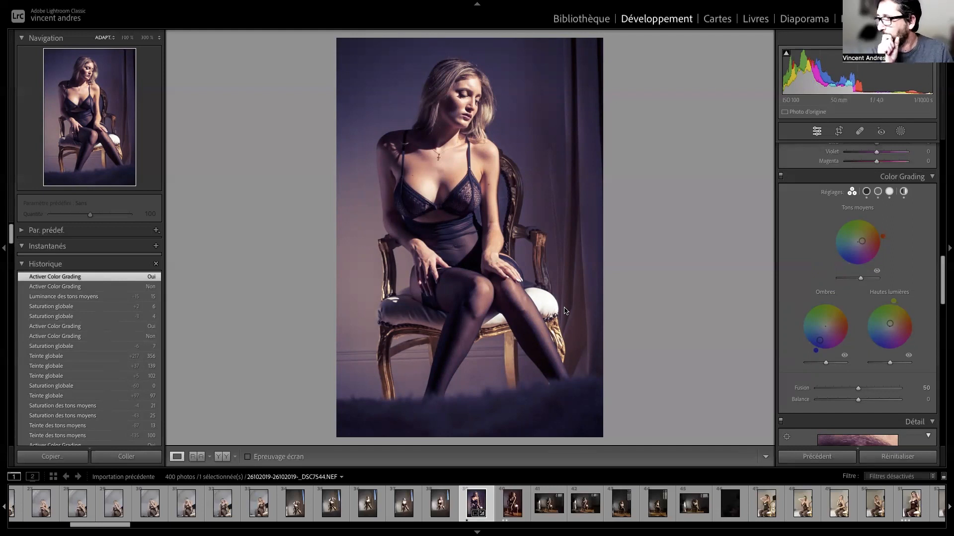
- Switch to MindNode, expand the "Direction de modèle" node, and return to the photo in Lightroom Classic
key("ctrl+Left")
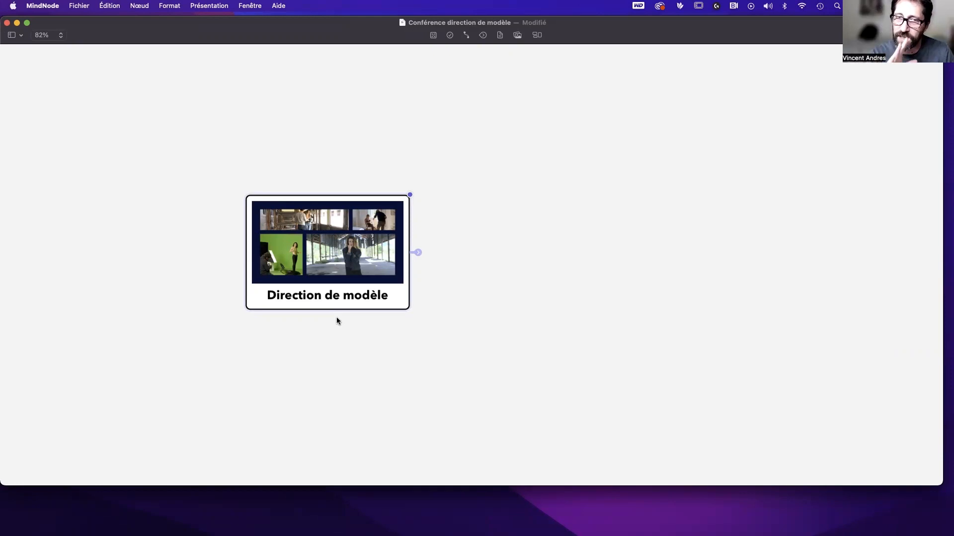
left_click(418, 253)
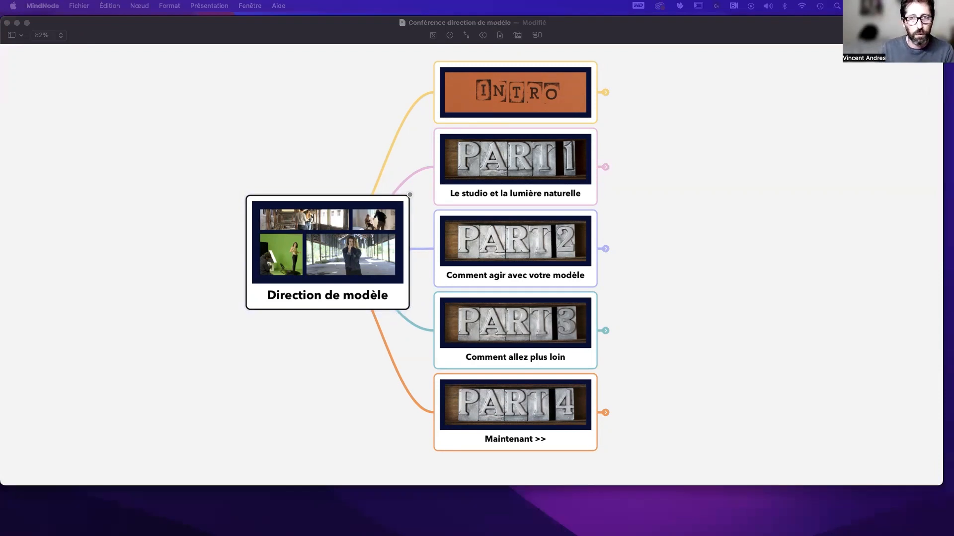
key("ctrl+Right")
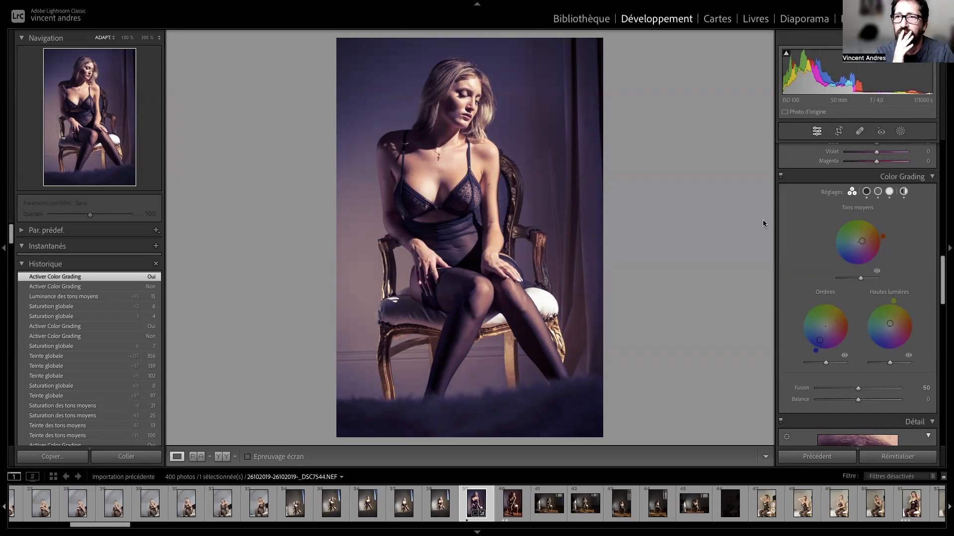
- Compare the photo with and without color grading, and raise the exposure to +0.30
left_click(780, 177)
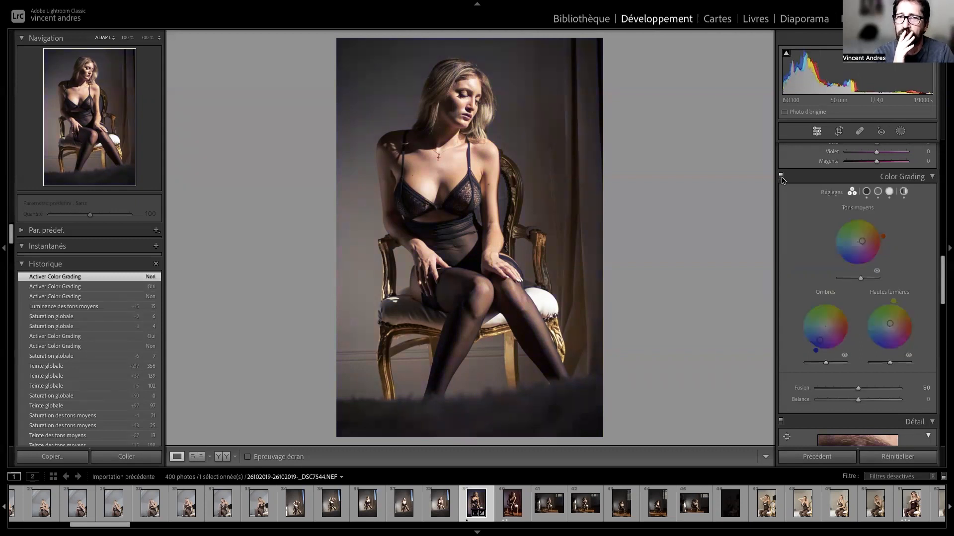
left_click(781, 177)
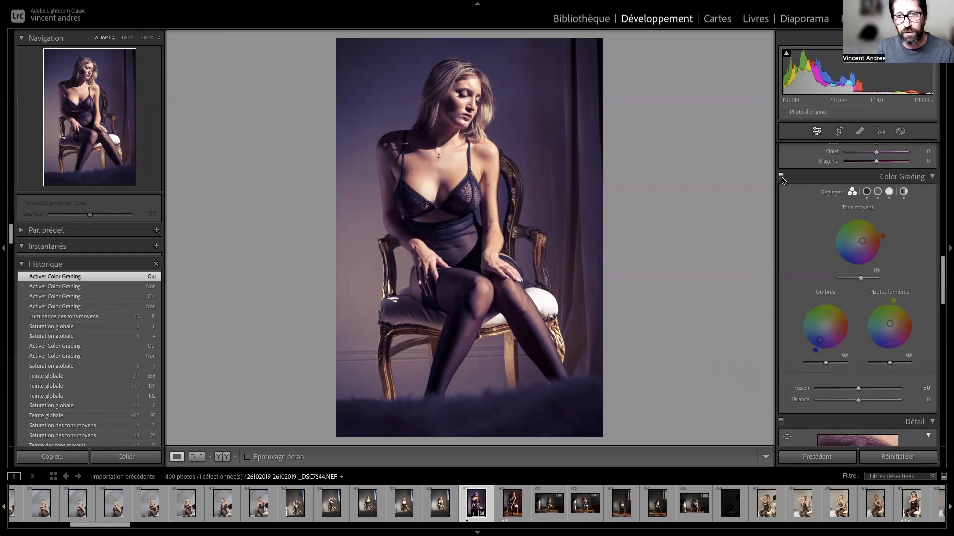
scroll(810, 199, "up", 10)
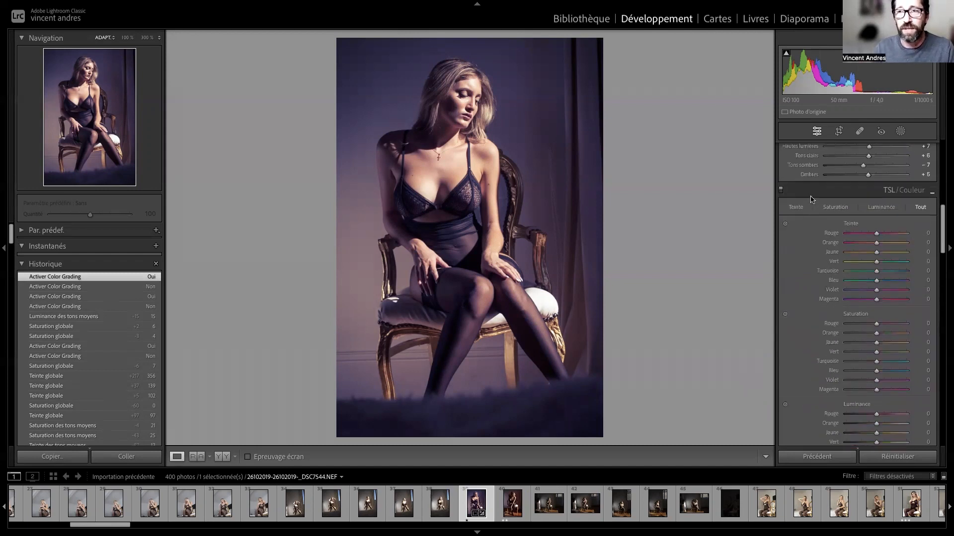
scroll(810, 199, "up", 5)
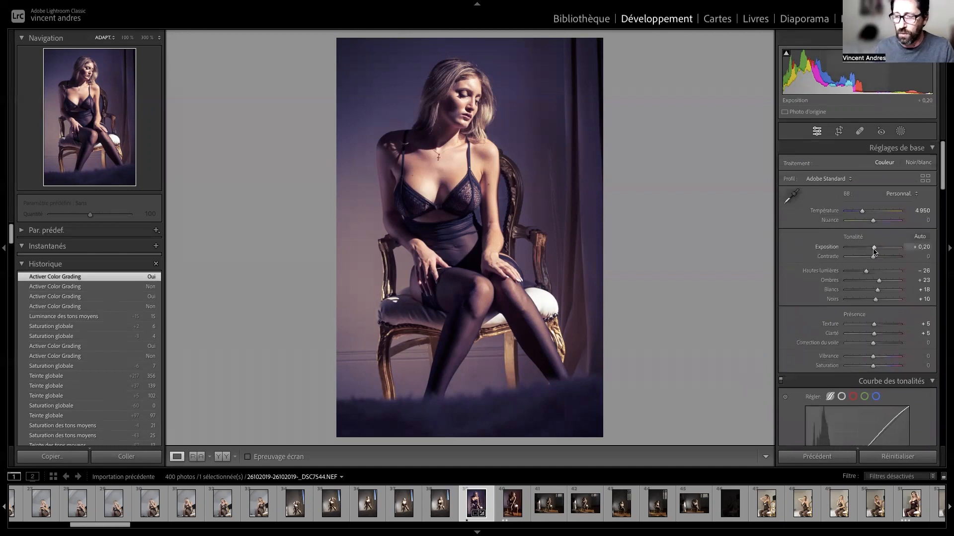
left_click_drag(874, 251, 876, 251)
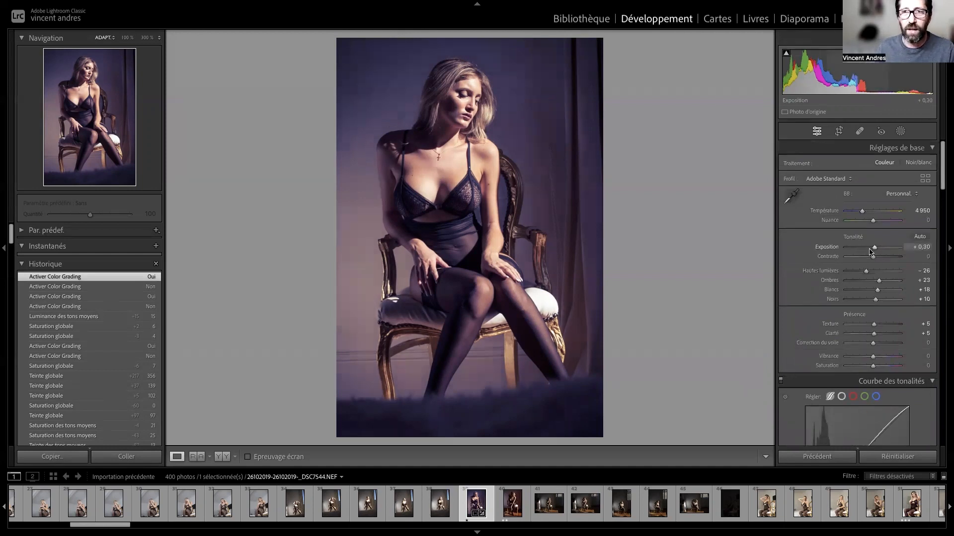
- Try different vibrance levels including -20 and a reduced saturation, resetting each slider to its default
mouse_move(872, 357)
left_mouse_down()
mouse_move(839, 366)
mouse_move(916, 356)
mouse_move(868, 361)
left_mouse_up()
double_click(900, 362)
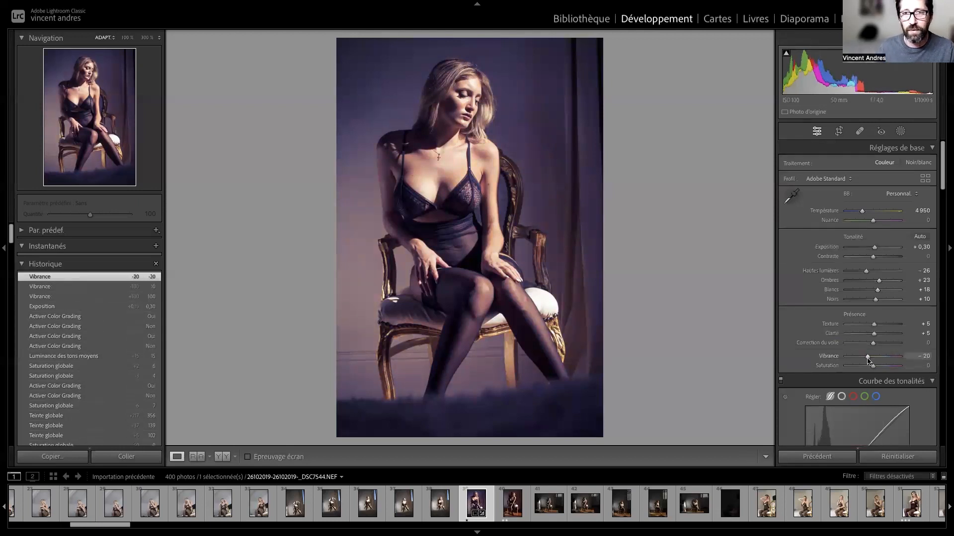
double_click(868, 361)
mouse_move(873, 366)
left_mouse_down()
mouse_move(805, 383)
mouse_move(862, 366)
left_mouse_up()
double_click(862, 367)
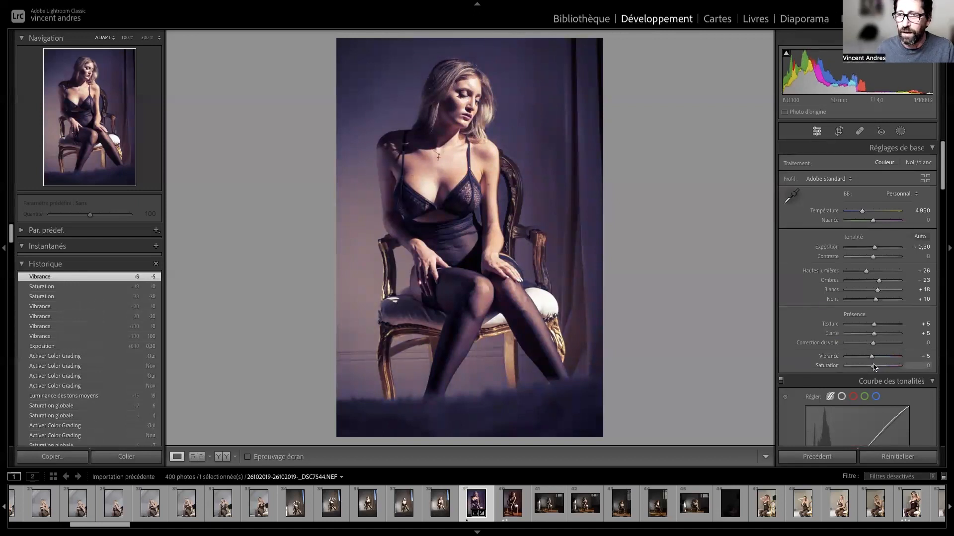
- Set the vibrance to -10, and inspect the model's face at 100% zoom
left_click_drag(872, 357, 871, 357)
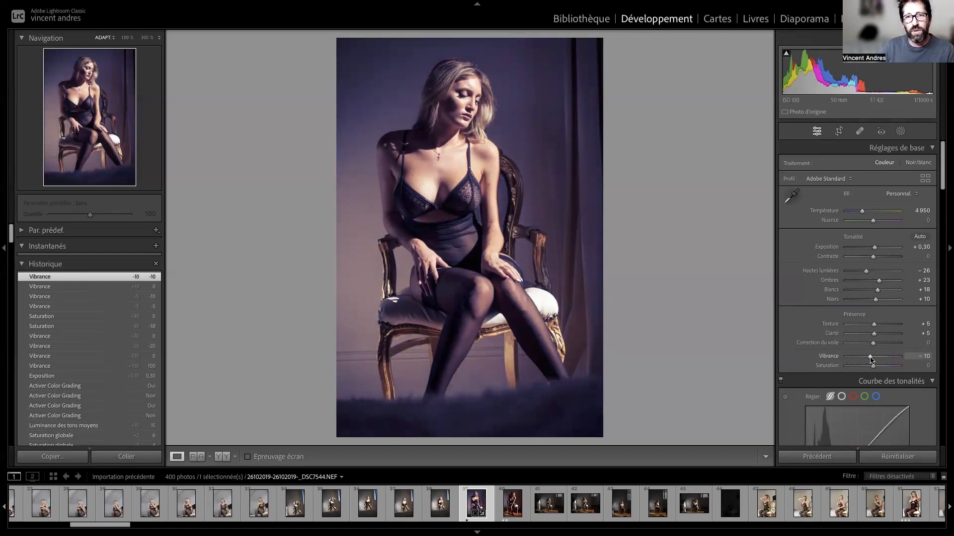
left_click(453, 102)
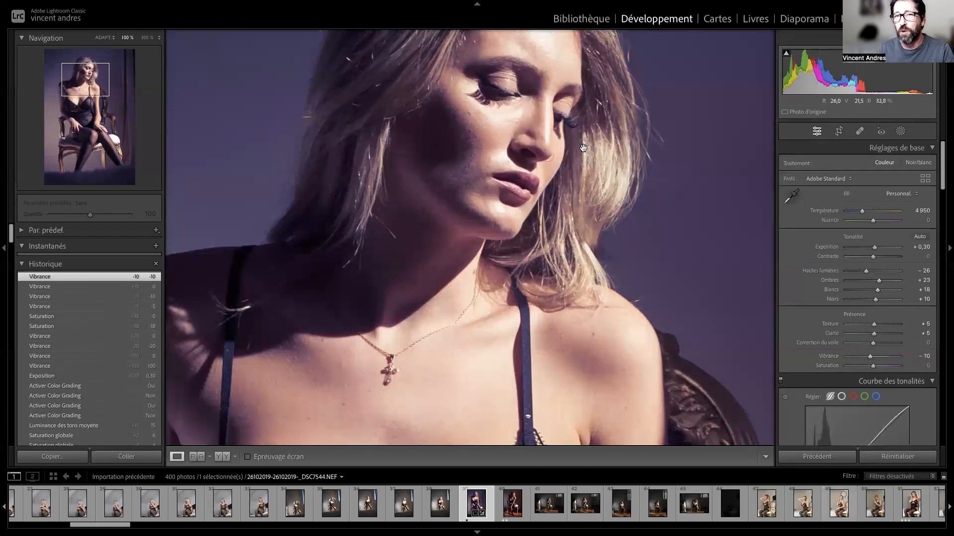
left_click(495, 144)
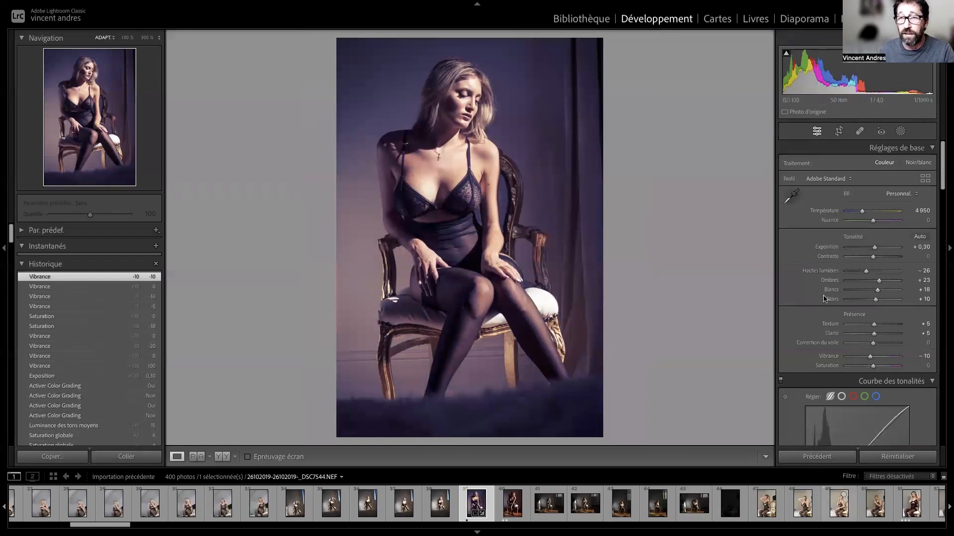
- Compare the photo with color grading switched off and on, and examine the model's face and shoulders at 100% zoom
scroll(823, 296, "down", 4)
scroll(823, 297, "down", 12)
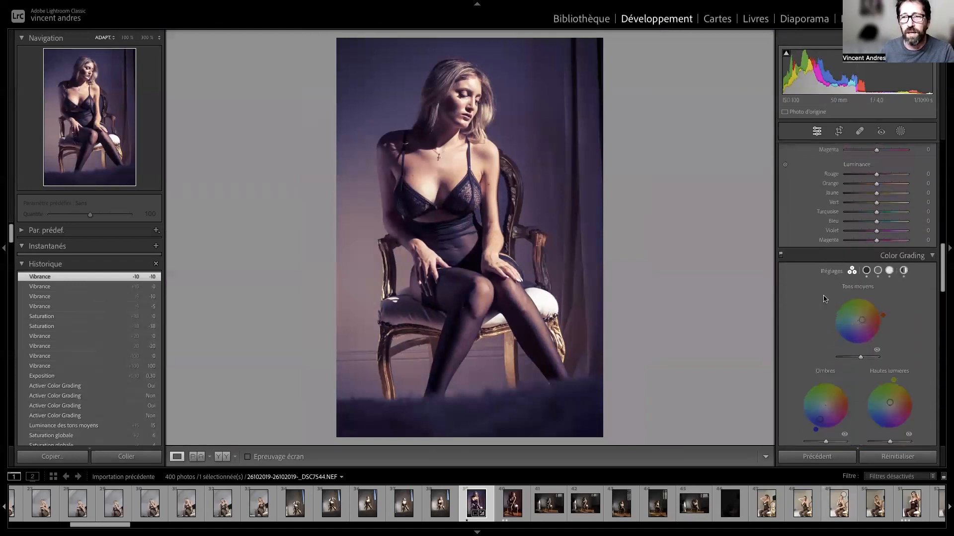
left_click(780, 236)
left_click(780, 237)
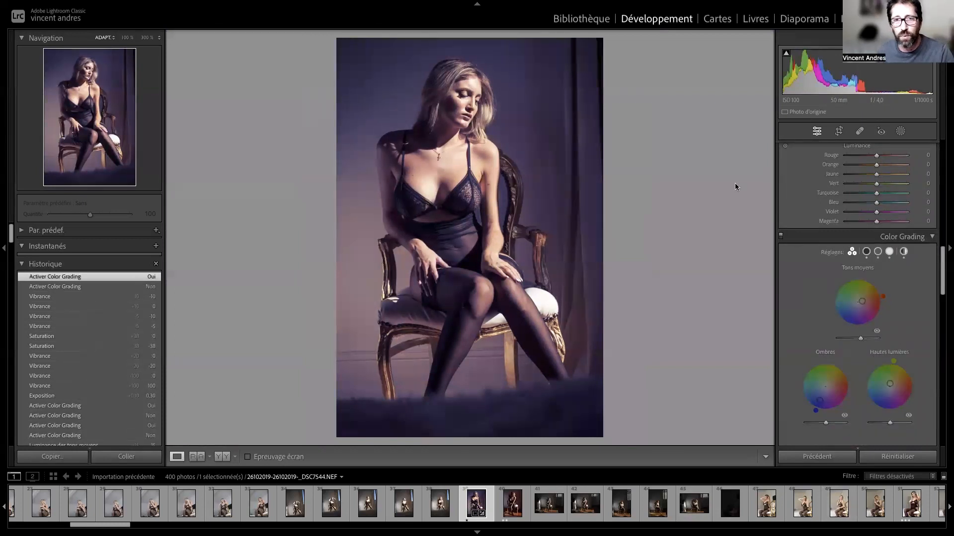
left_click(450, 100)
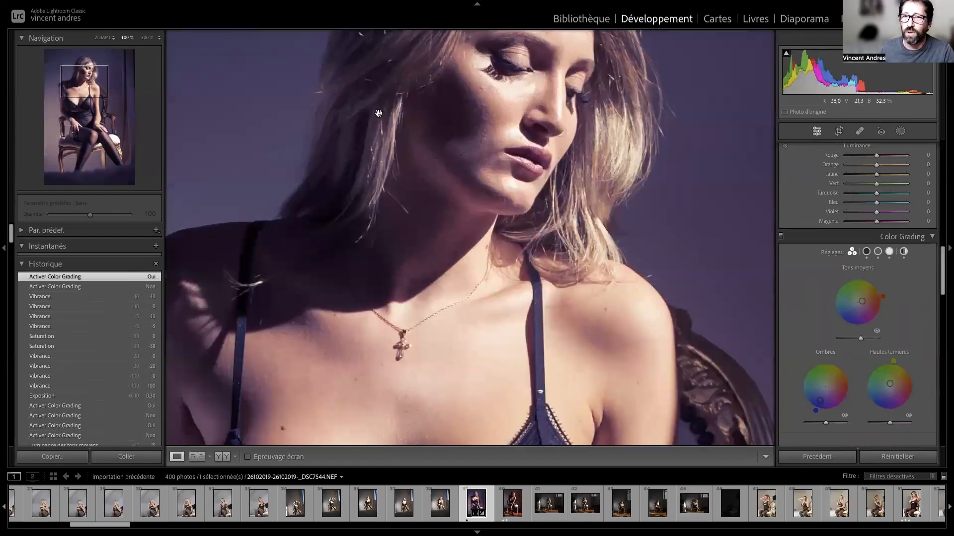
left_click(449, 102)
- Lower the blacks in the basic adjustments to -10
scroll(835, 237, "up", 10)
scroll(834, 237, "up", 3)
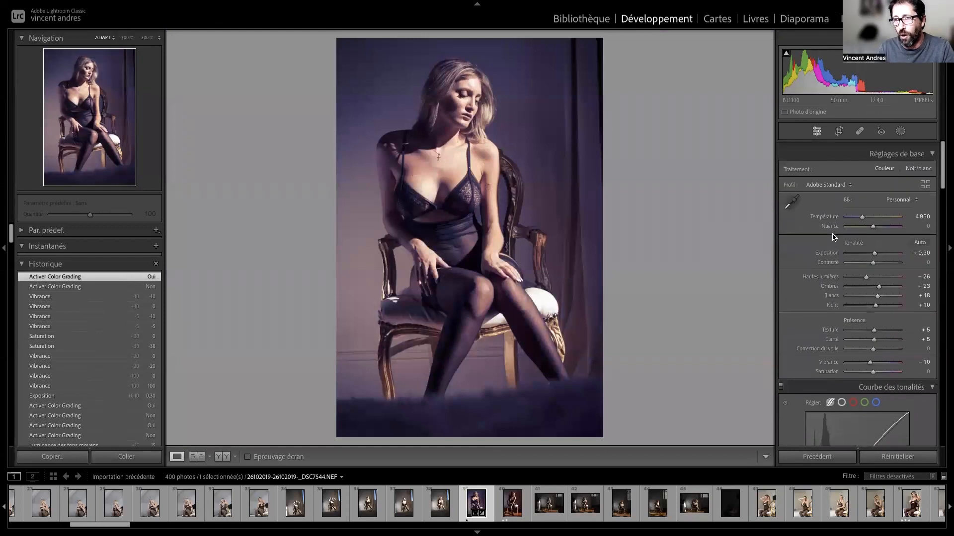
mouse_move(875, 300)
left_mouse_down()
mouse_move(864, 300)
mouse_move(904, 299)
mouse_move(873, 300)
left_mouse_up()
key("Down")
key("Down")
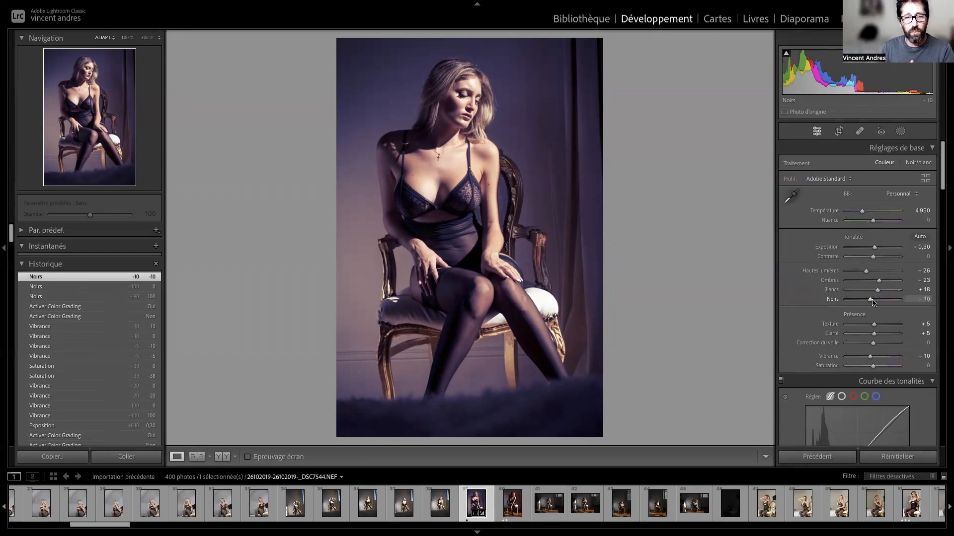
- Switch to MindNode to view the parts of the mind map, and return to the photo in Lightroom Classic
key("ctrl+Left")
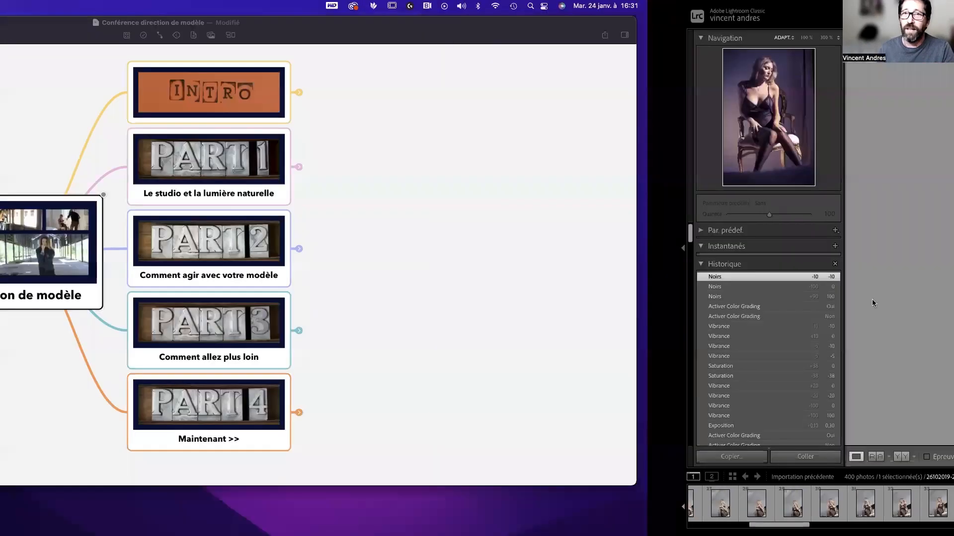
left_click(581, 329)
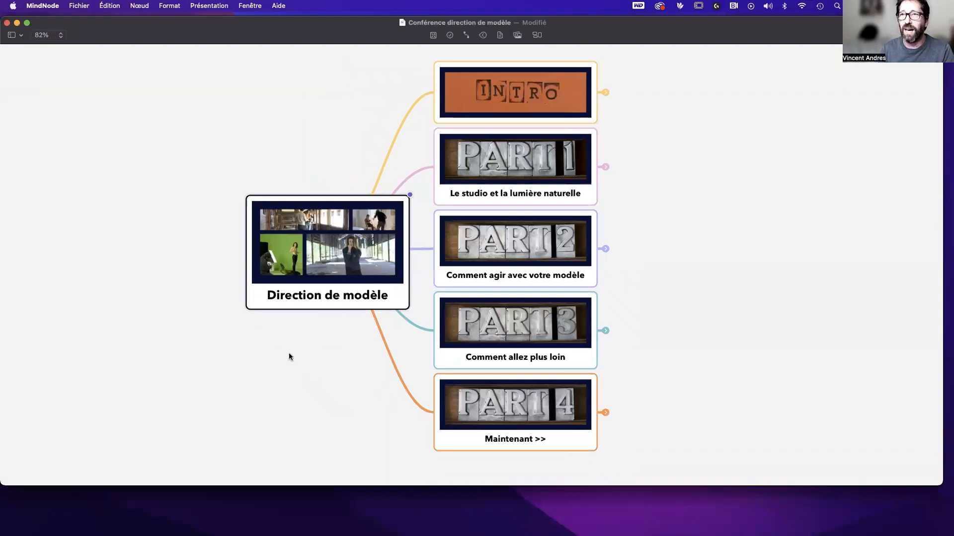
key("ctrl+Right")
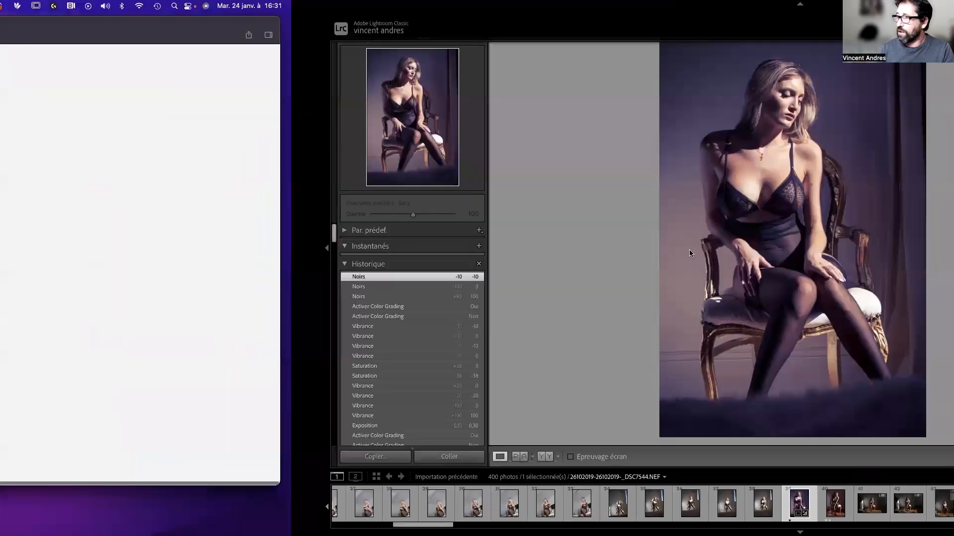